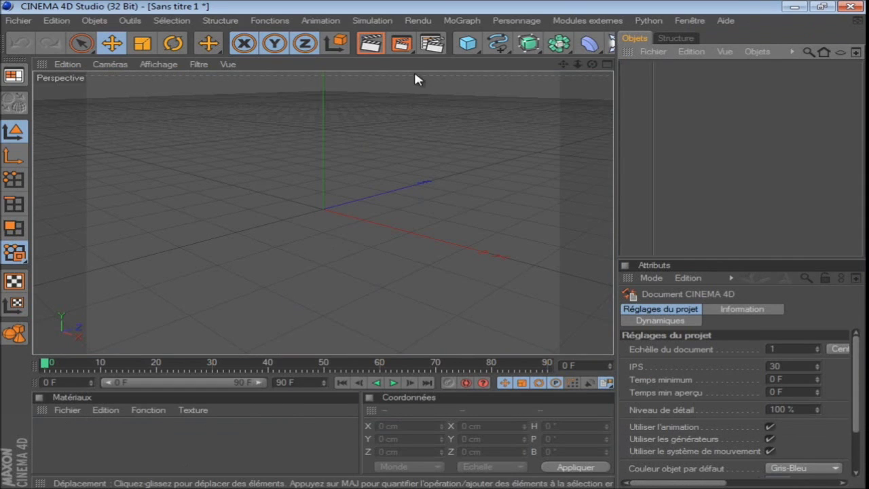
- In the render settings, apply the HDV/HDTV 720 29.97 output preset and set the rendered frames to all images (Toutes les images)
left_click(431, 45)
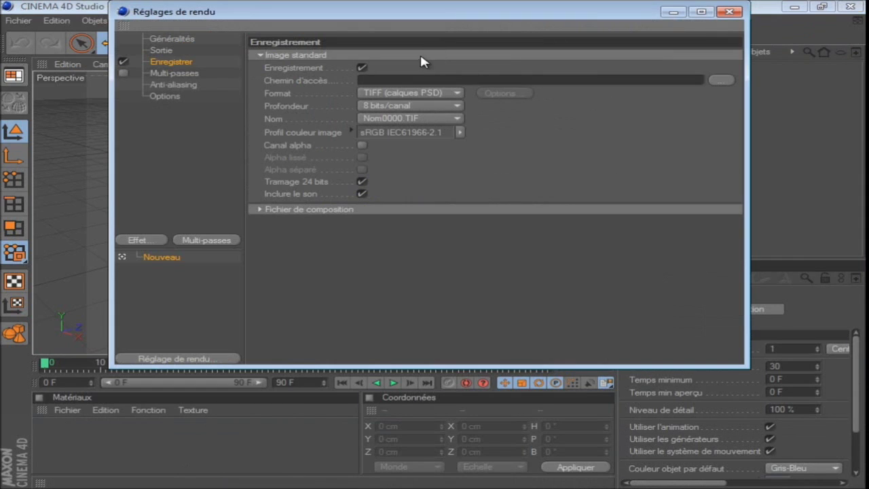
left_click(731, 12)
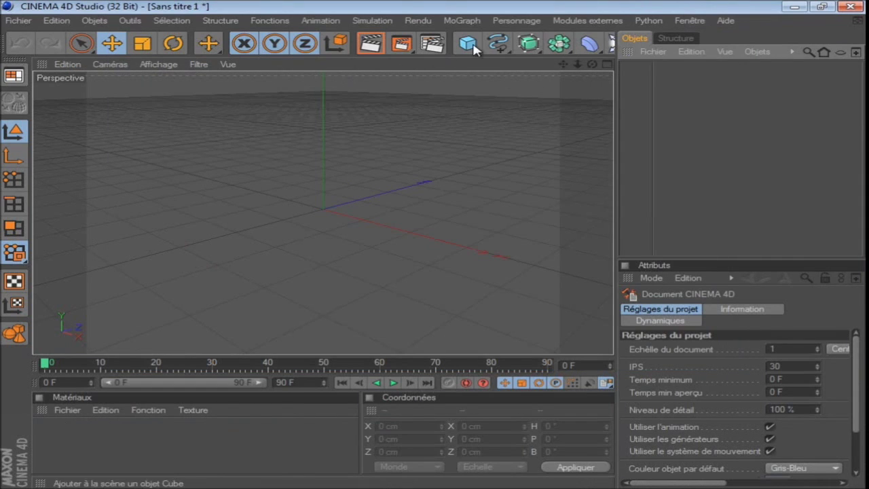
left_click(432, 44)
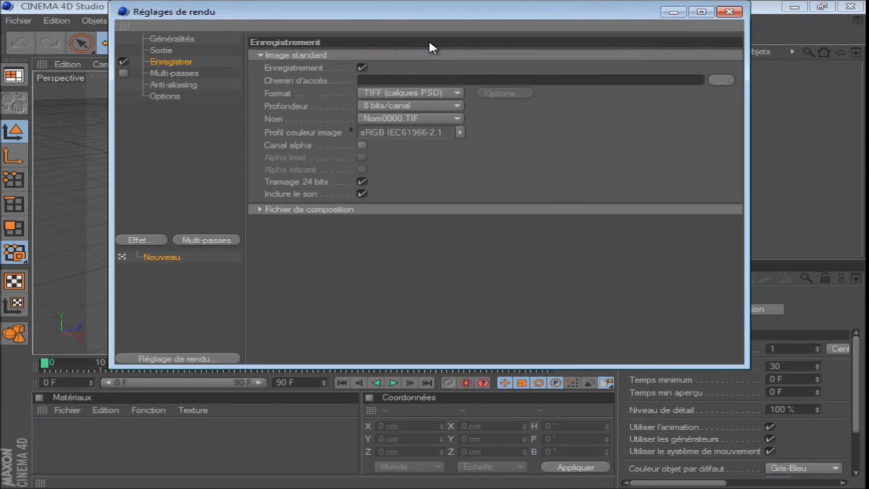
left_click(169, 40)
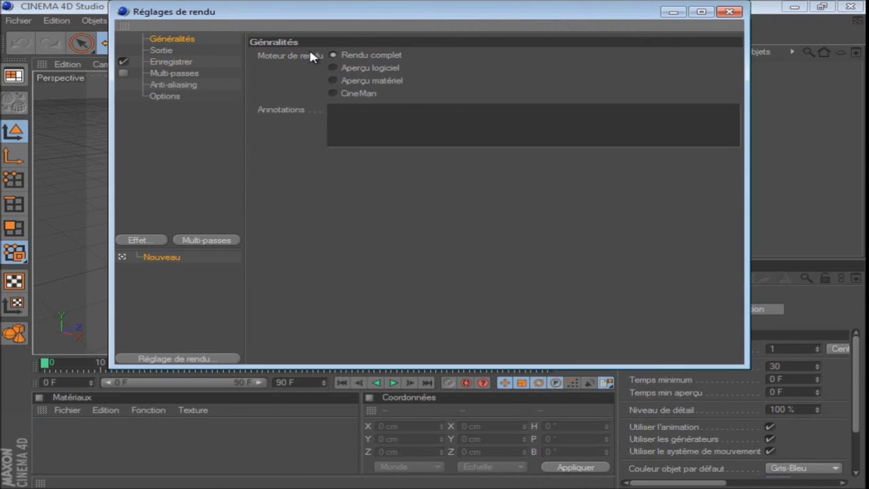
left_click(163, 51)
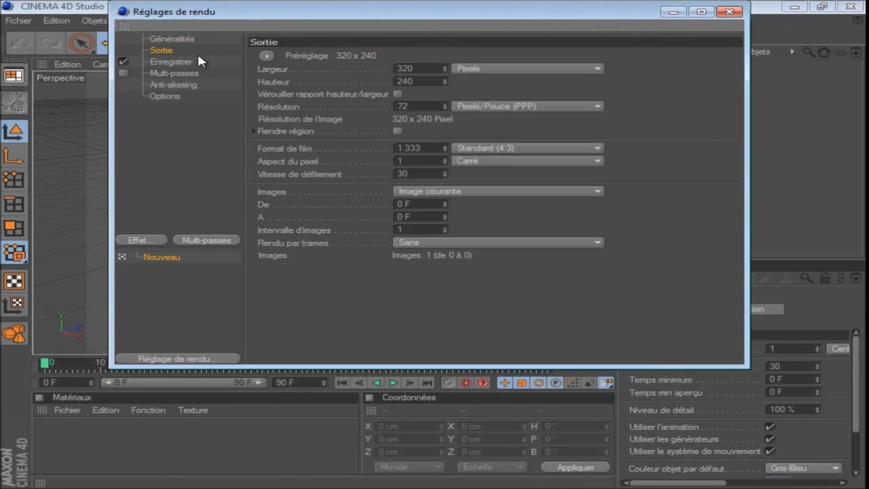
left_click(268, 55)
mouse_move(291, 93)
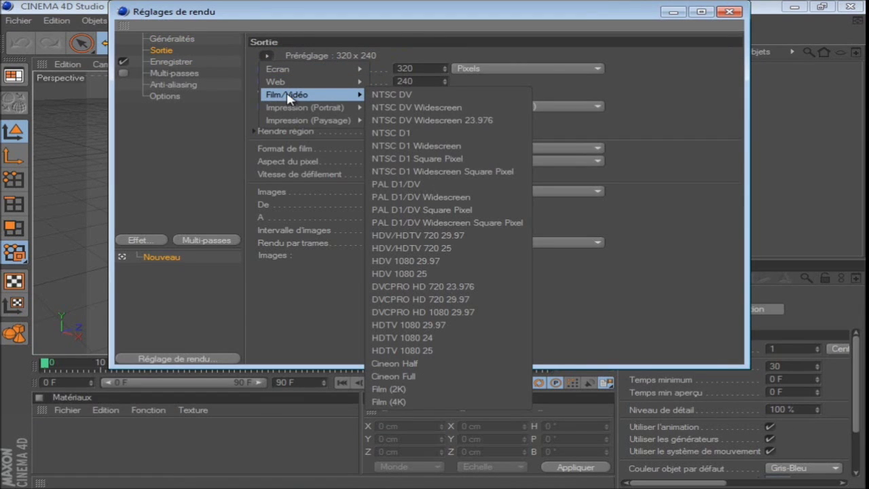
left_click(417, 237)
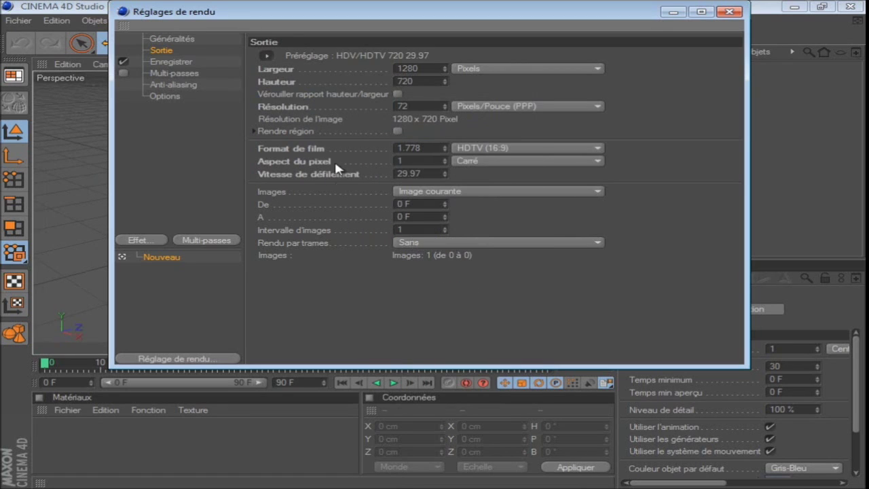
left_click(442, 197)
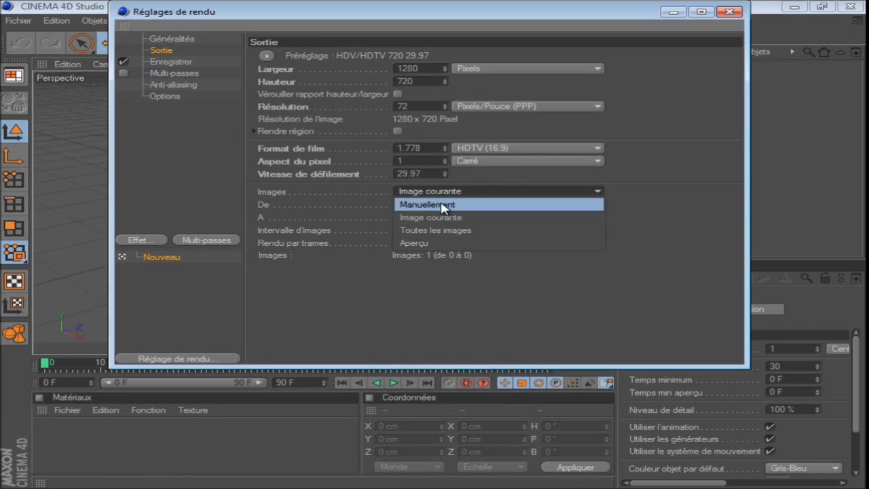
left_click(451, 232)
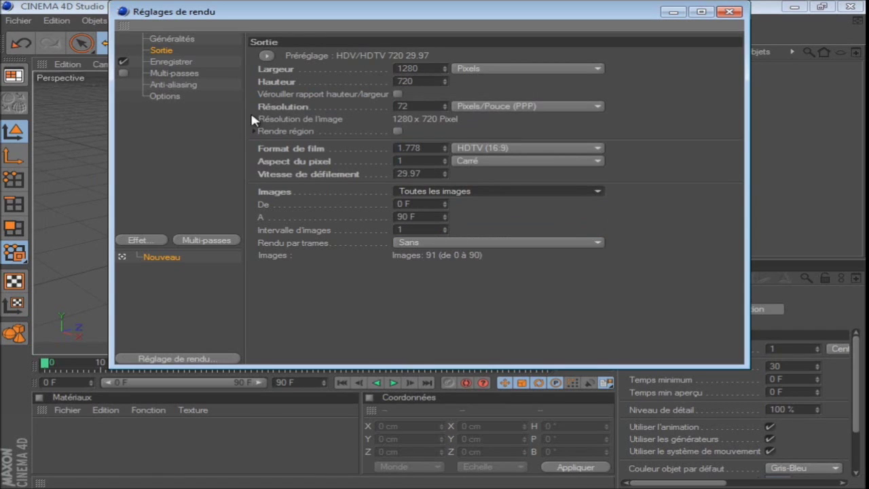
- Set the render to save on the Desktop under the name "barre de chargement" in Film AVI format
left_click(170, 63)
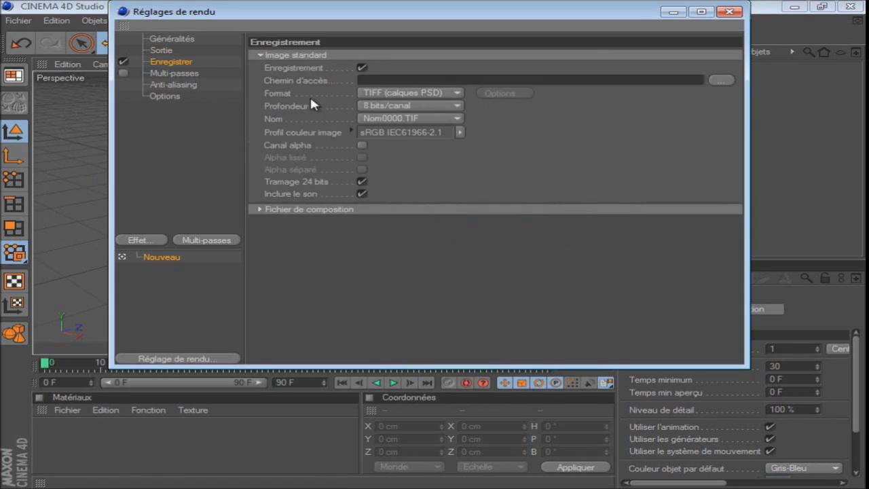
left_click(696, 82)
left_click(719, 80)
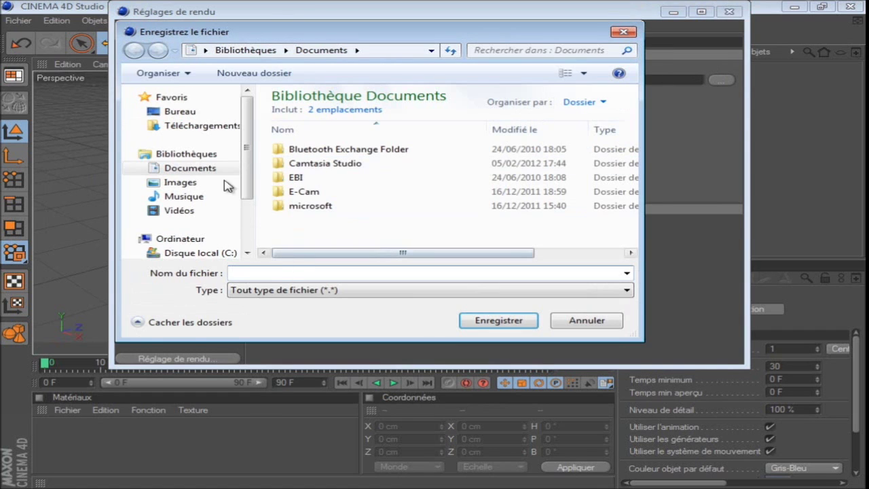
left_click(194, 112)
left_click(295, 273)
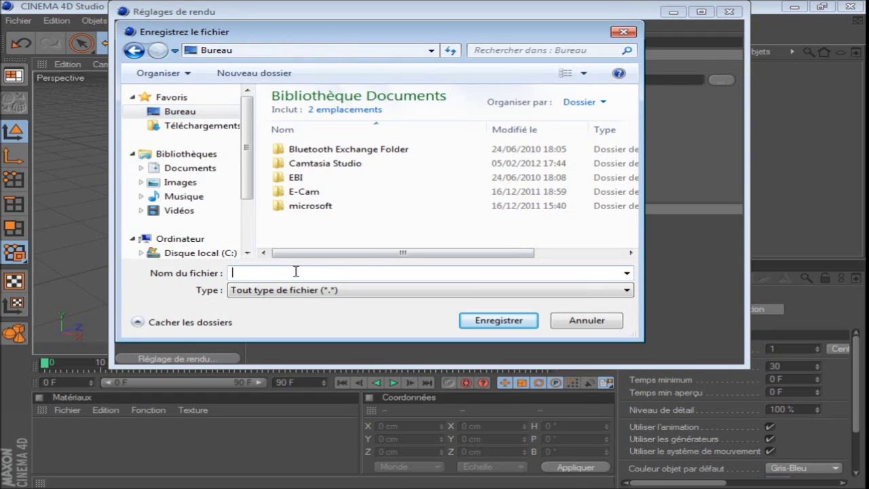
type("barre de charge")
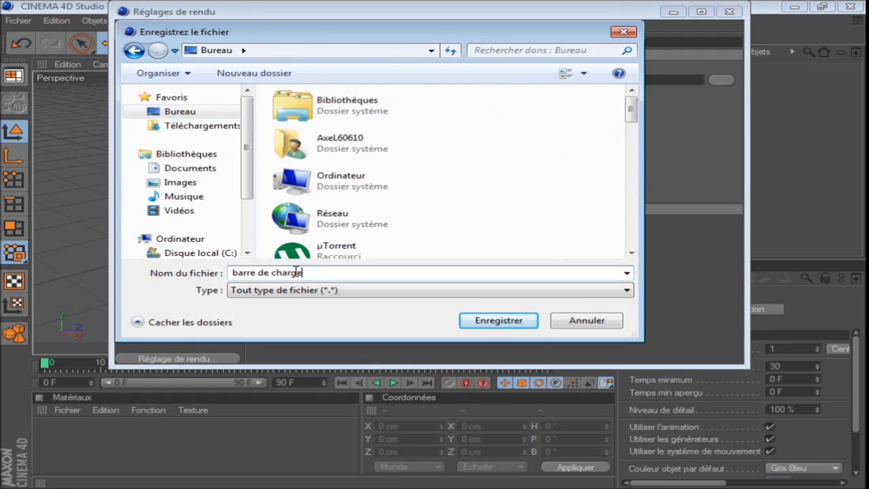
type("ment")
left_click(494, 321)
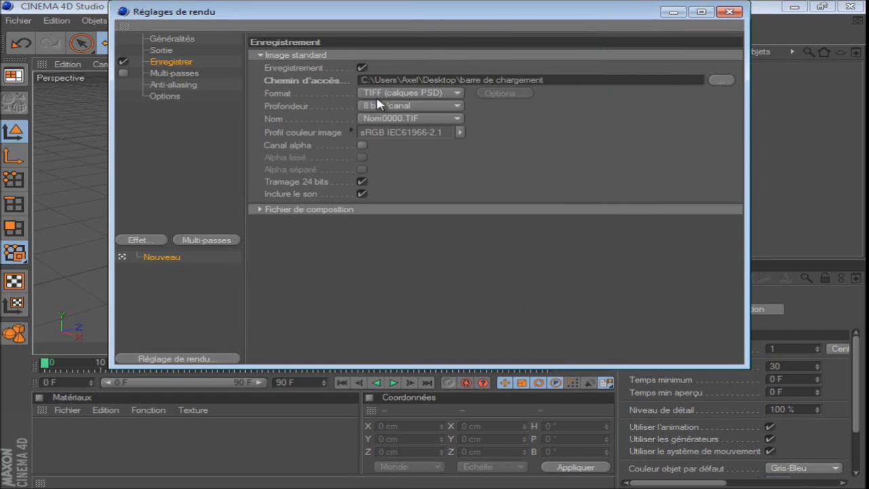
left_click(402, 94)
left_click(379, 302)
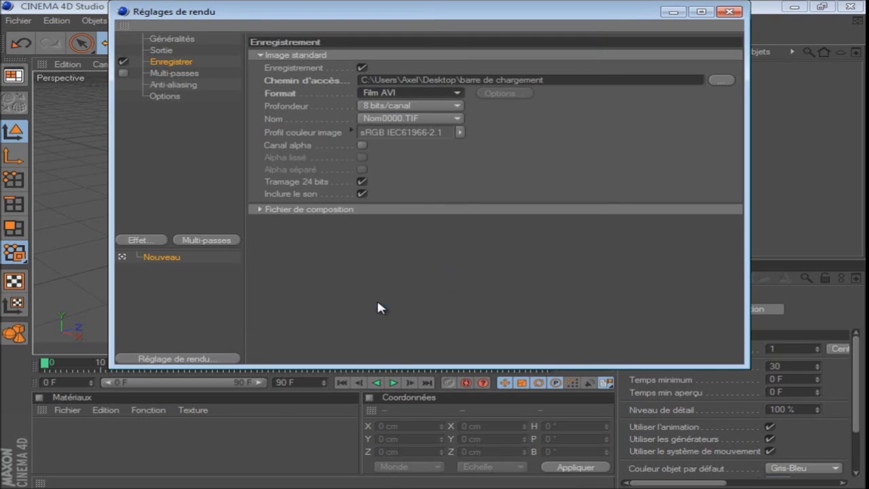
- Set anti-aliasing to Au mieux with the Animation filter and 2x2 minimum and maximum levels, and close the render settings
left_click(183, 74)
left_click(184, 84)
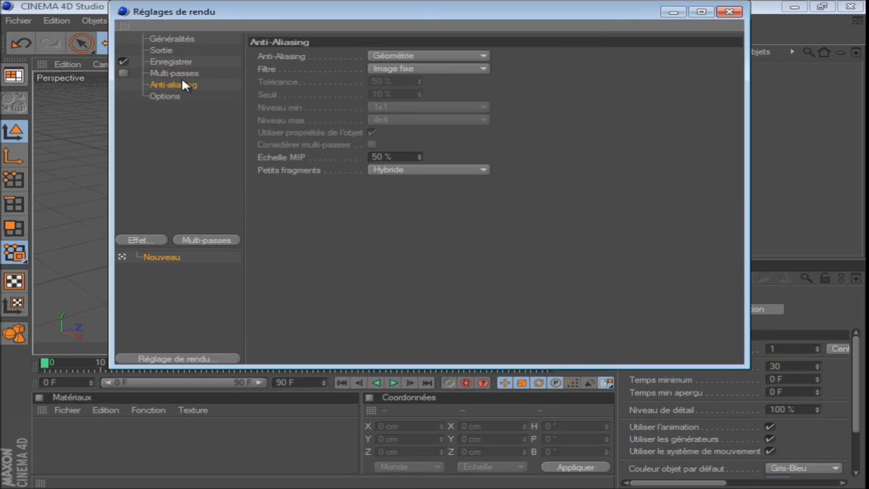
left_click(406, 60)
left_click(399, 93)
left_click(407, 69)
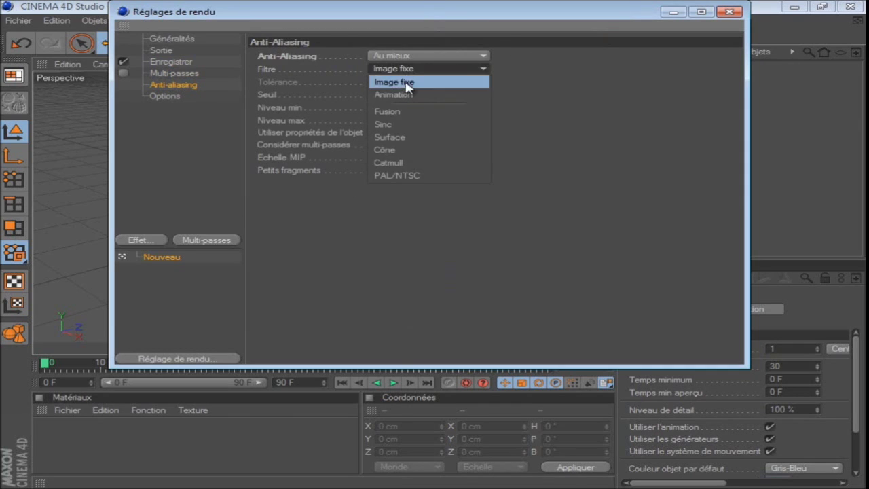
left_click(398, 94)
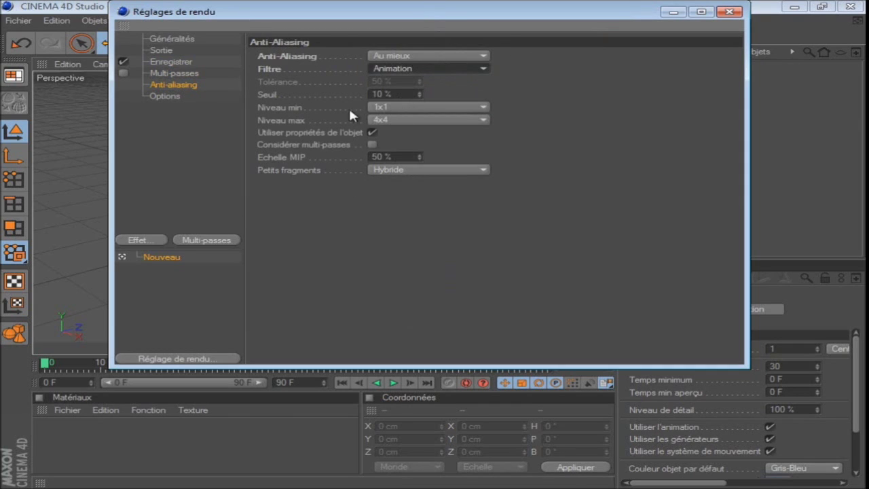
left_click(411, 107)
left_click(406, 133)
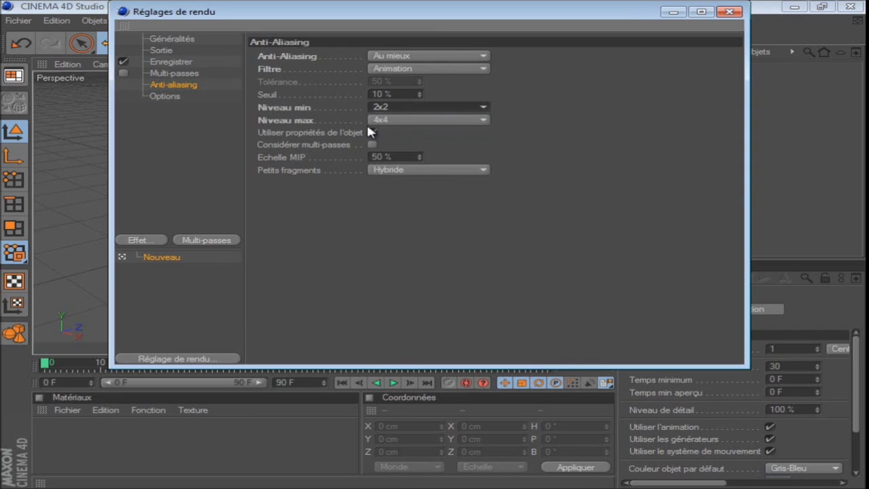
left_click(400, 122)
left_click(395, 140)
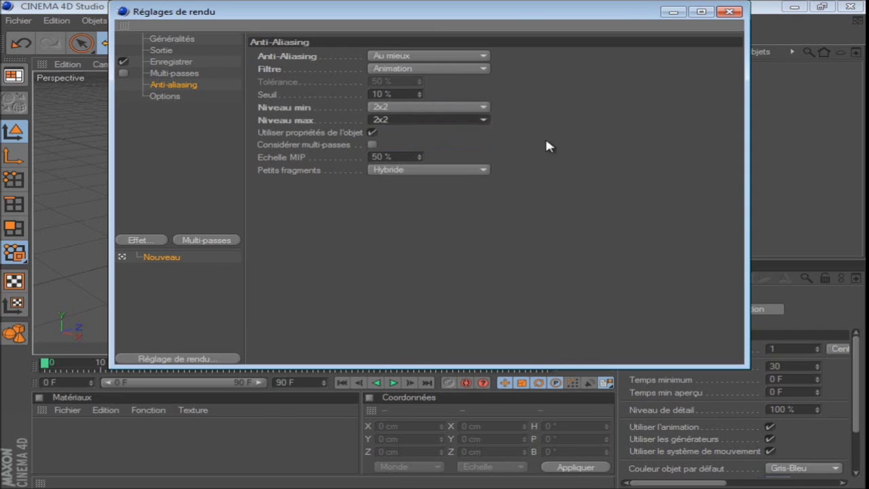
left_click(728, 11)
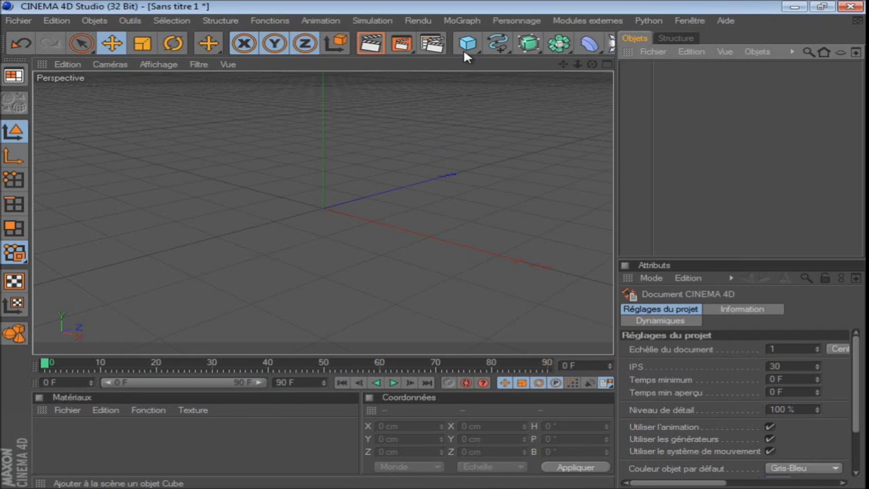
- Add a Capsule primitive to the scene and select it in the viewport
left_click_drag(468, 43, 472, 112)
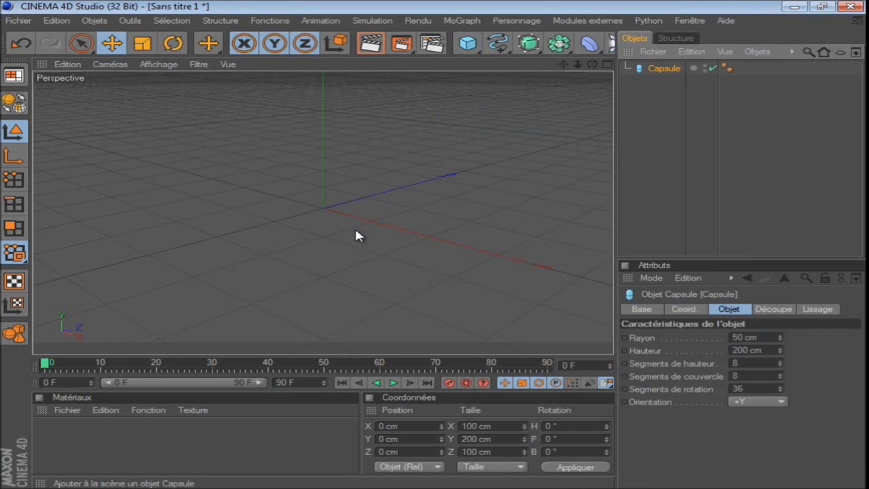
left_click(662, 179)
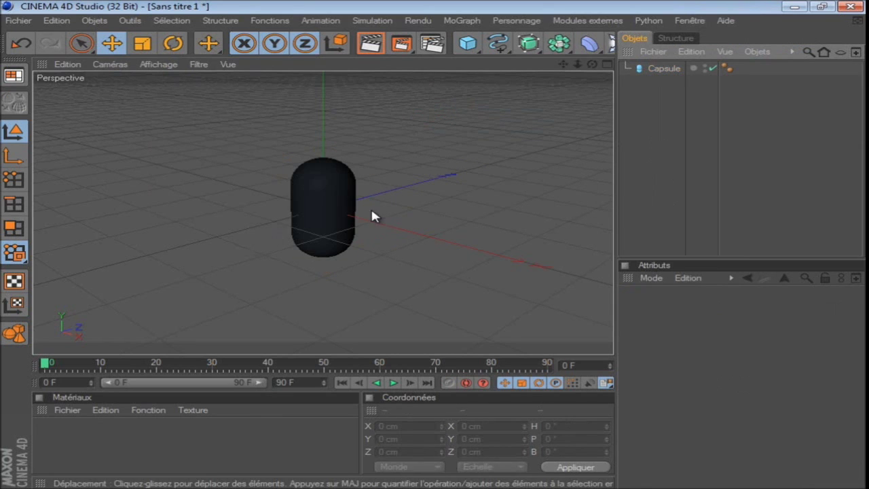
left_click(334, 204)
- Resize the capsule to about 14.6 cm radius and 133 cm height, and keyframe it at about Y -164 cm on frame 0
left_click_drag(349, 216, 432, 241)
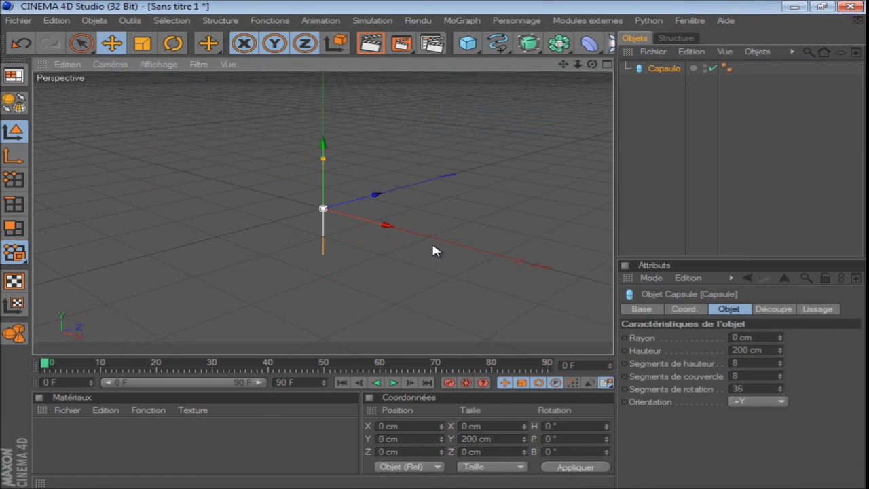
left_click_drag(638, 133, 647, 191)
left_click(662, 69)
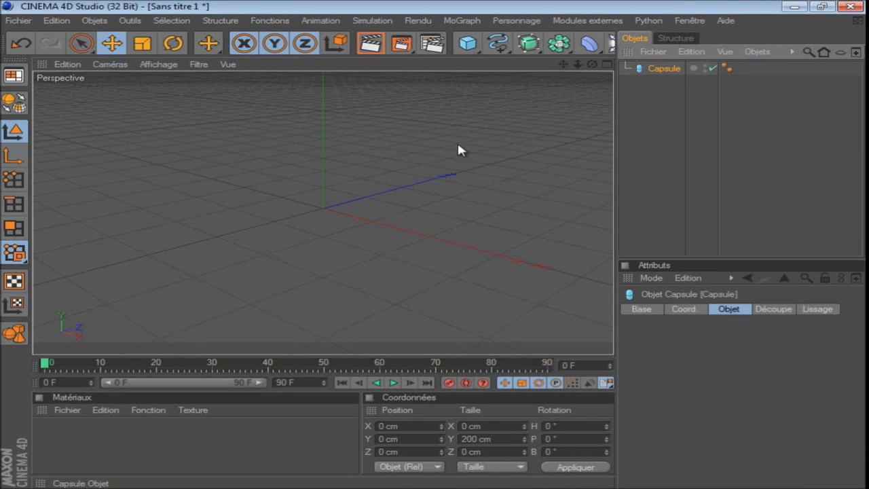
left_click_drag(326, 208, 437, 242)
left_click_drag(324, 158, 433, 246)
left_click_drag(324, 208, 436, 244)
left_click_drag(324, 164, 433, 244)
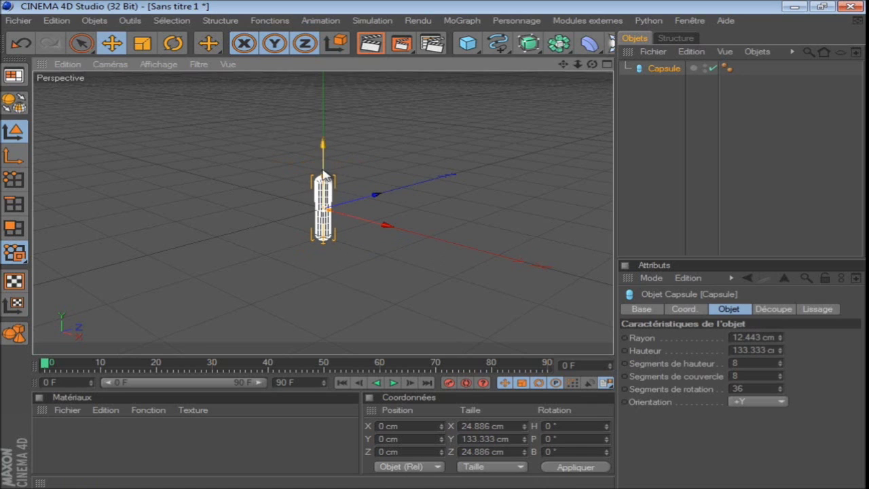
left_click_drag(330, 214, 432, 246)
left_click_drag(326, 210, 435, 248)
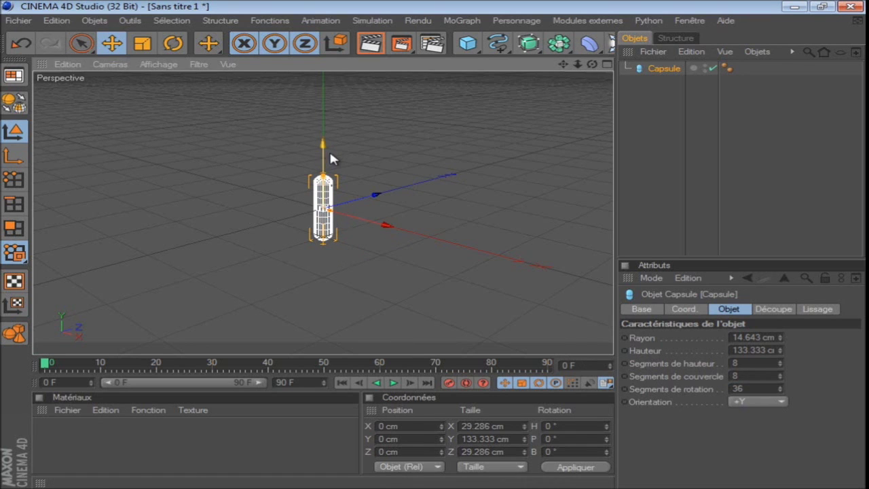
mouse_move(329, 148)
left_mouse_down()
mouse_move(442, 295)
mouse_move(434, 247)
mouse_move(326, 155)
left_mouse_up()
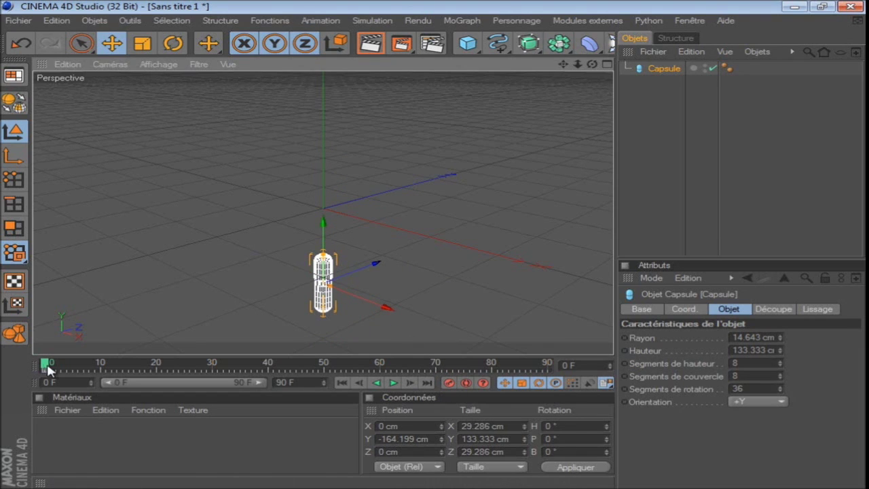
- Duplicate the capsule at frame 10 and keyframe the copy at about Y -131 cm
left_click_drag(49, 361, 101, 372)
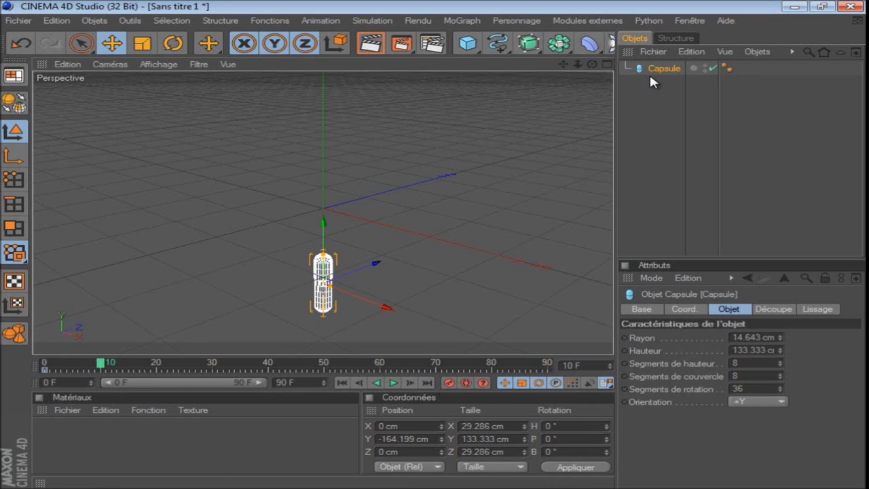
key("ctrl+c")
key("ctrl+v")
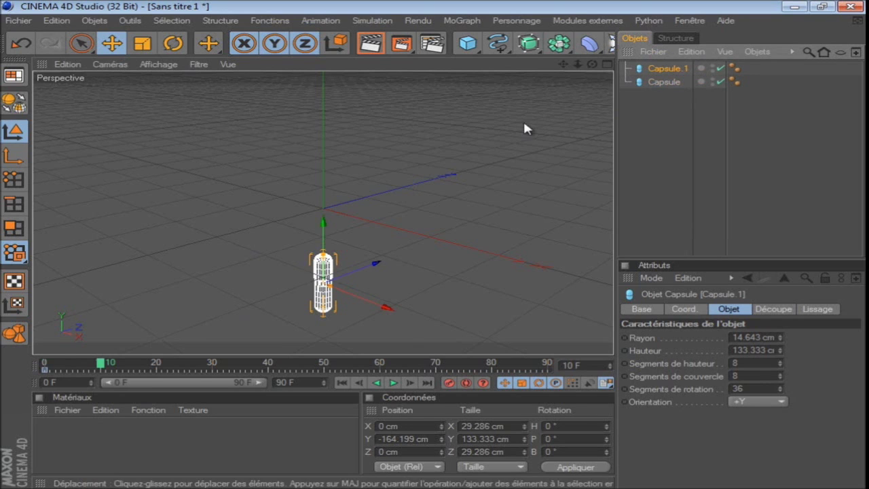
left_click_drag(321, 230, 321, 214)
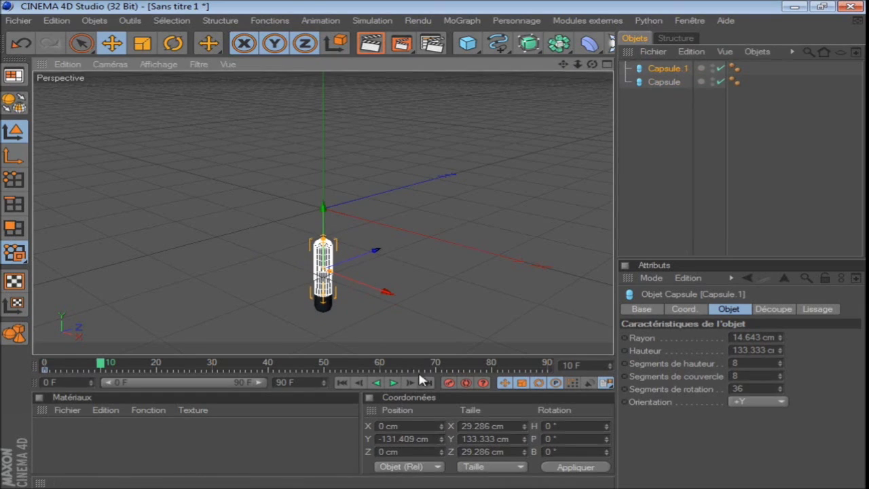
- Duplicate the upper capsule at frame 20 and keyframe the new copy at about Y -87 cm
left_click_drag(102, 364, 158, 375)
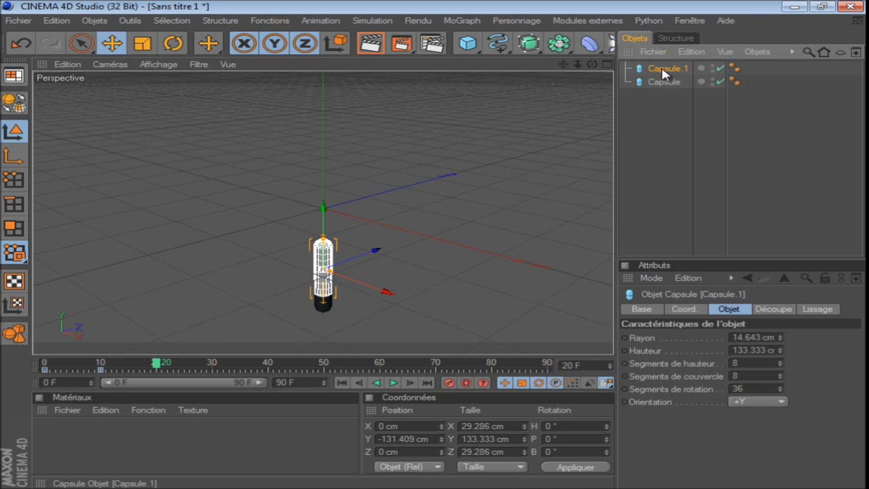
key("ctrl+c")
key("ctrl+v")
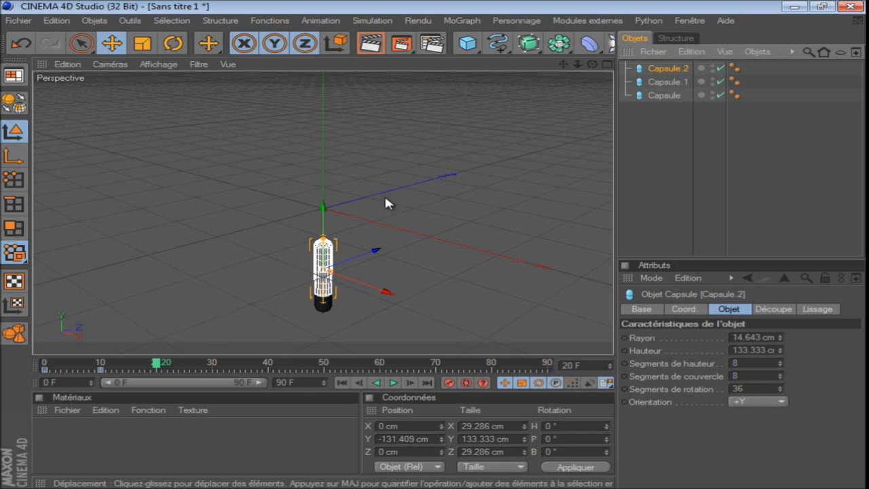
left_click_drag(321, 213, 432, 238)
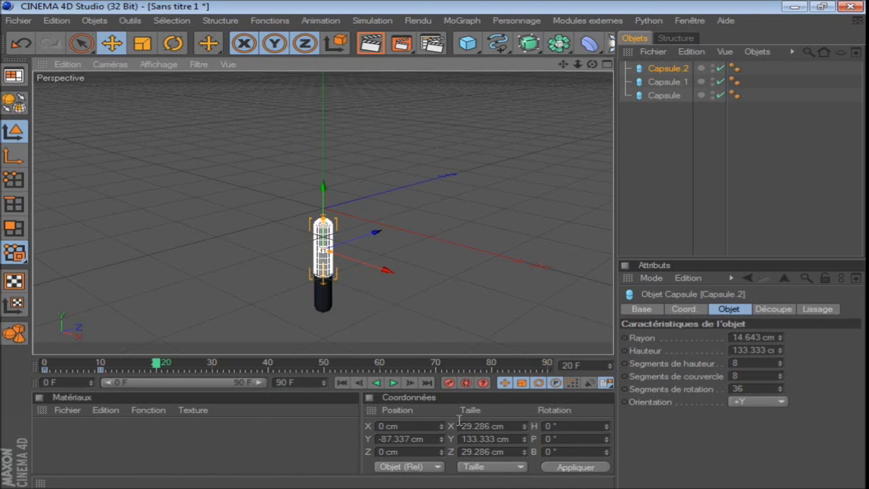
left_click(656, 69)
key("ctrl+c")
key("ctrl+v")
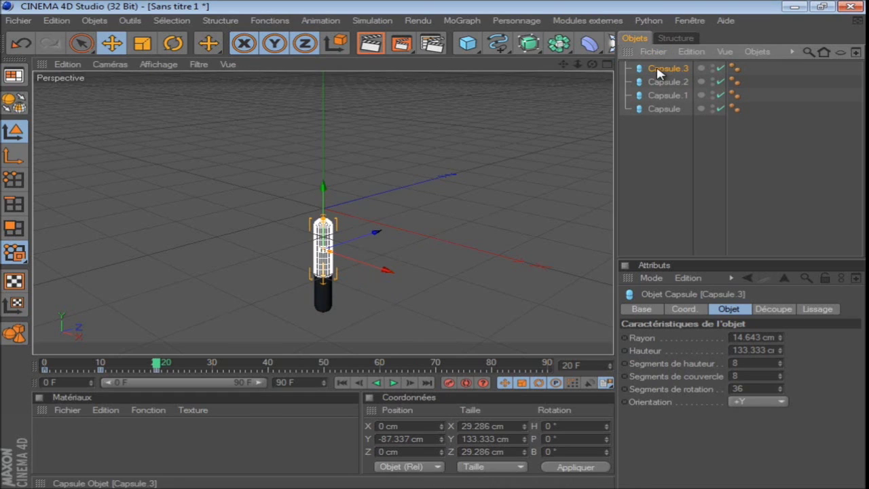
mouse_move(325, 201)
left_mouse_down()
mouse_move(325, 179)
mouse_move(326, 199)
left_mouse_up()
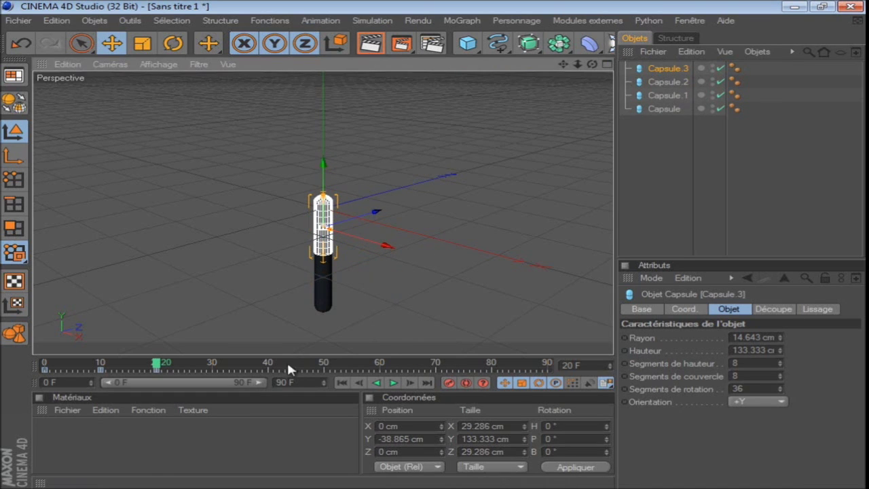
key("ctrl+z")
key("ctrl+z")
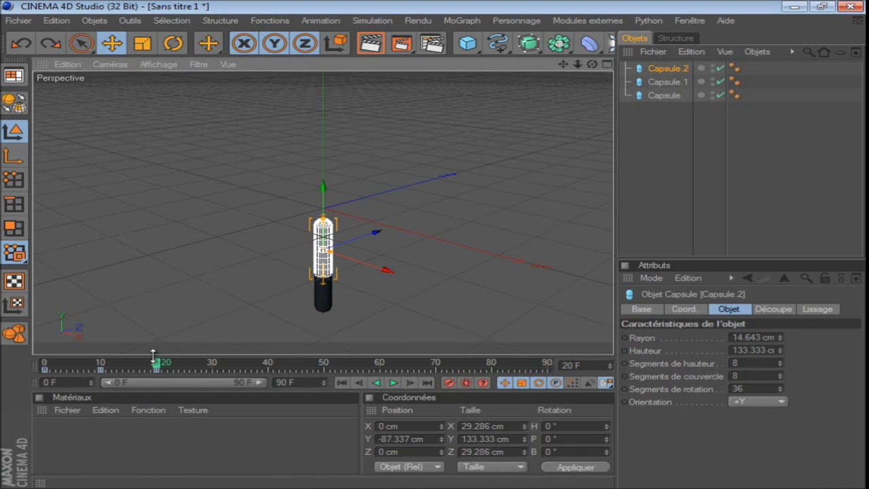
- Duplicate the uppermost capsule at frame 30 and keyframe the copy at about Y -20 cm
left_click(188, 367)
left_click_drag(187, 364, 213, 364)
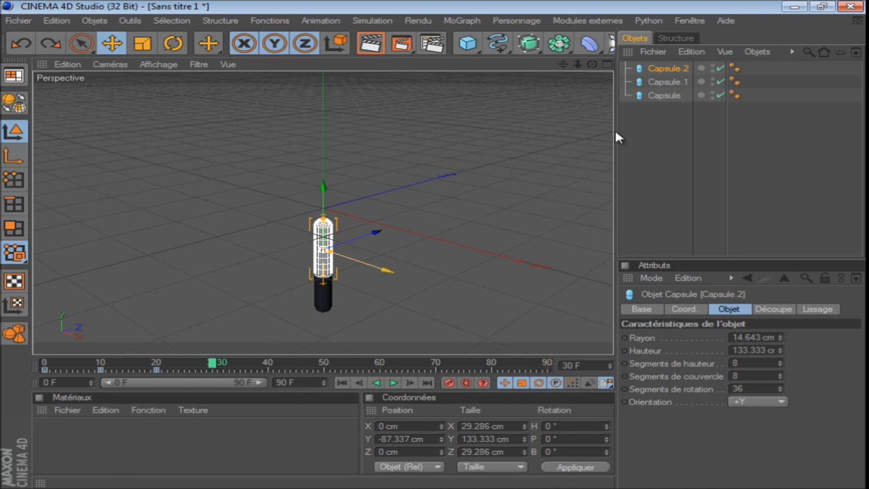
key("ctrl+v")
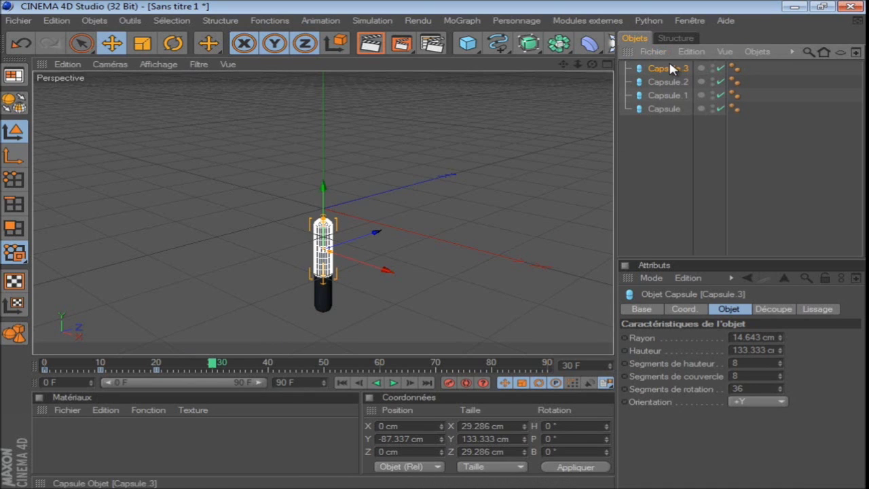
left_click_drag(326, 204, 320, 244)
left_click(446, 382)
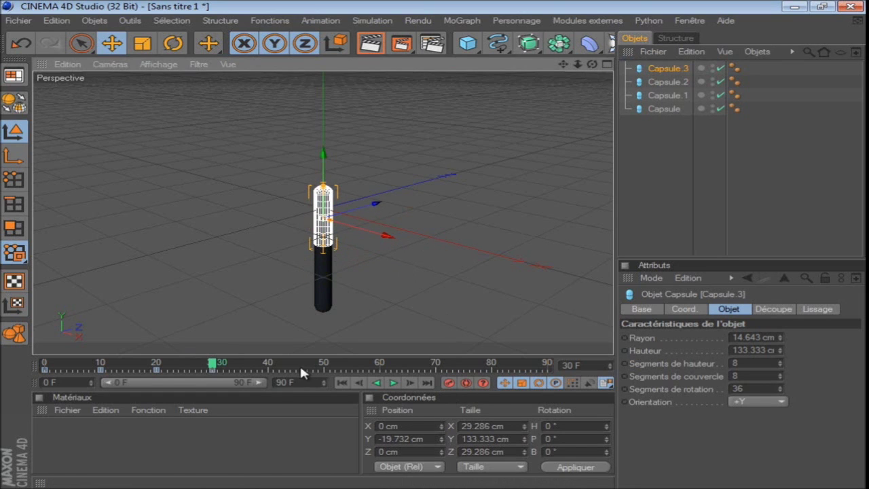
- Duplicate the uppermost capsule at frame 40 and keyframe the copy at about Y 42 cm
left_click(272, 364)
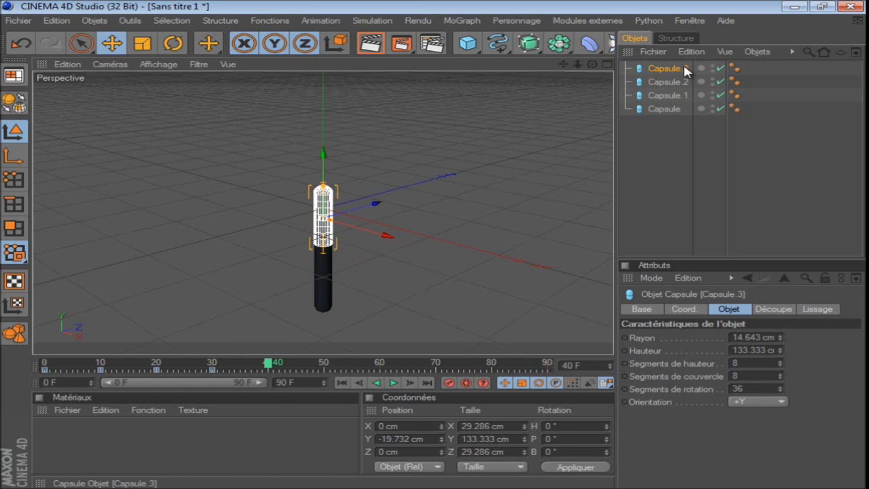
key("ctrl+c")
key("ctrl+v")
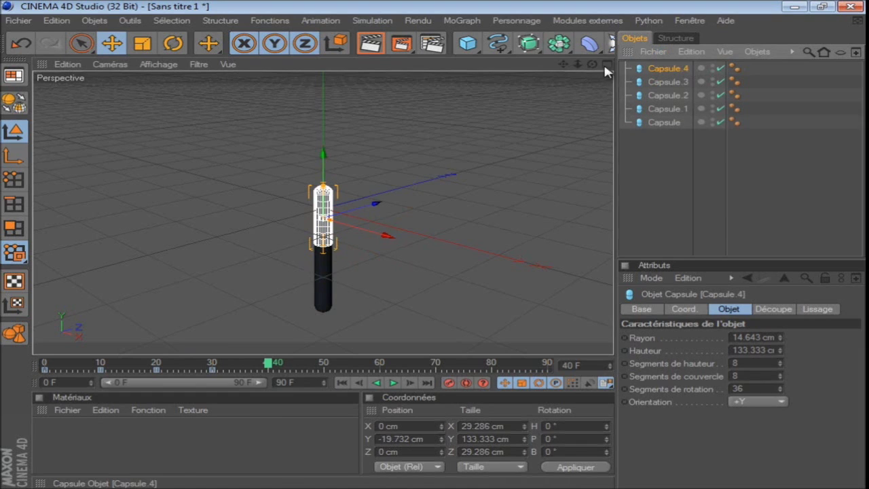
left_click_drag(324, 155, 432, 236)
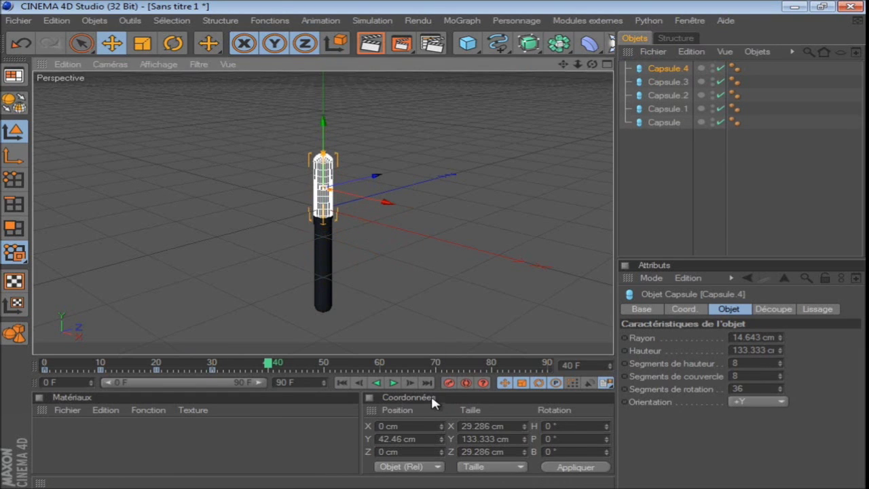
left_click(454, 385)
- Duplicate the uppermost capsule at frame 50 and keyframe the copy at about Y 90 cm
left_click(324, 362)
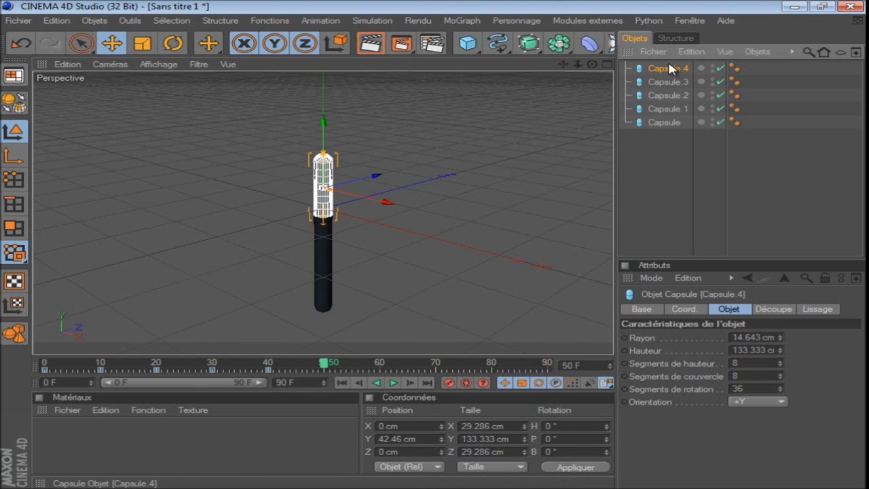
key("ctrl+v")
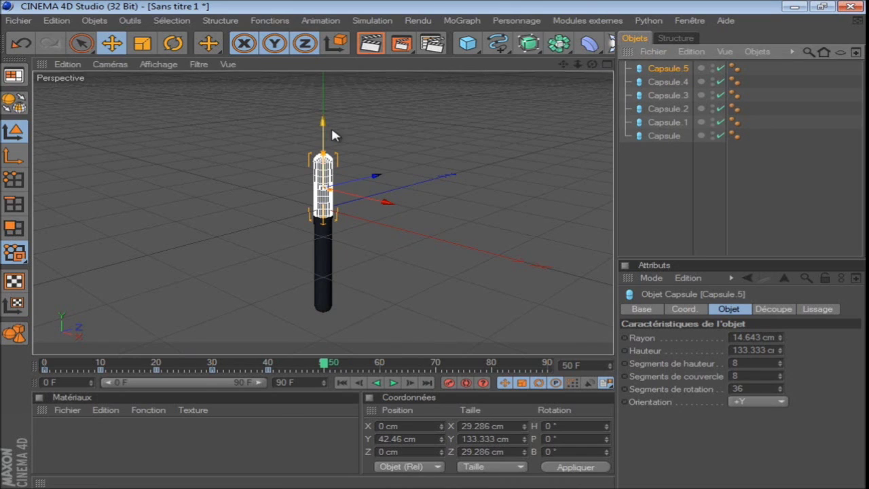
left_click_drag(324, 129, 324, 117)
left_click_drag(433, 244, 432, 247)
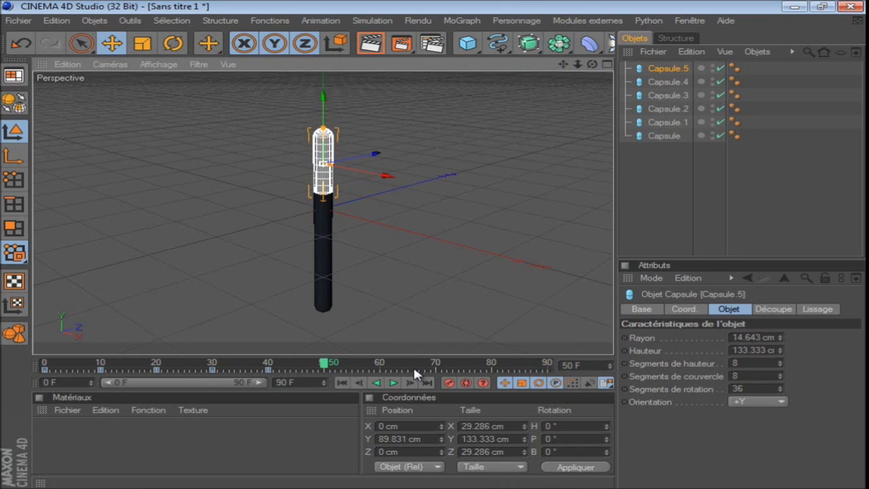
left_click(450, 382)
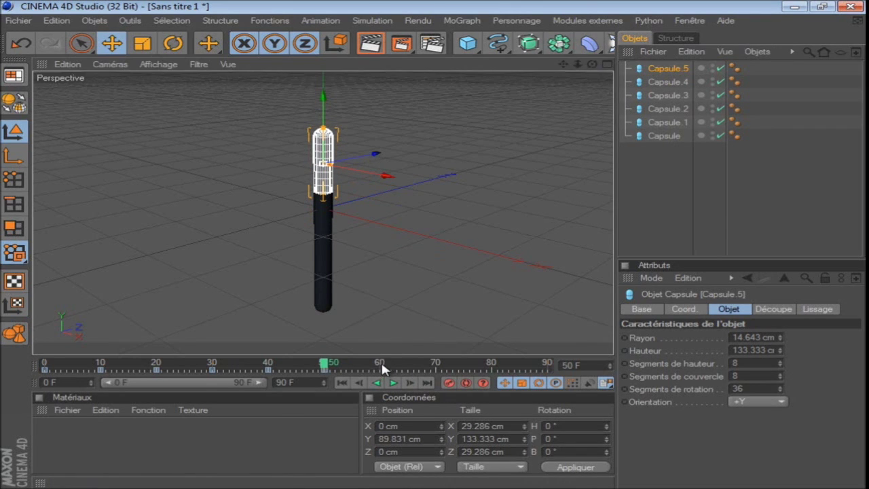
- Duplicate the uppermost capsule at frame 60 and keyframe the copy at about Y 138 cm
left_click(381, 364)
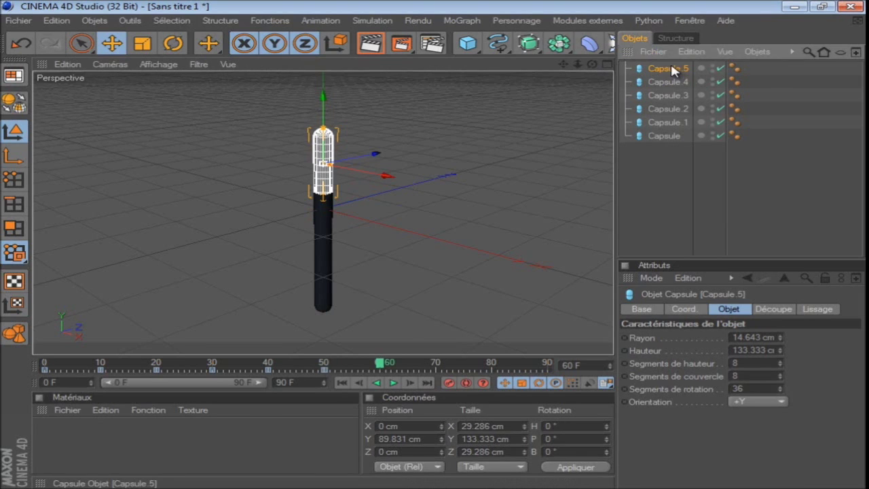
key("ctrl+c")
key("ctrl+v")
left_click_drag(326, 109, 434, 243)
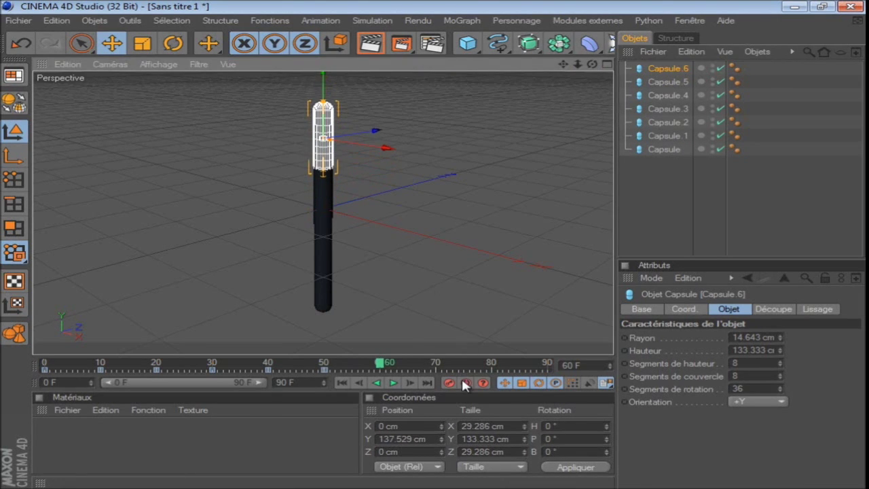
- Deselect all objects and play the capsule animation from frame 0 to check how the bar grows
left_click(341, 383)
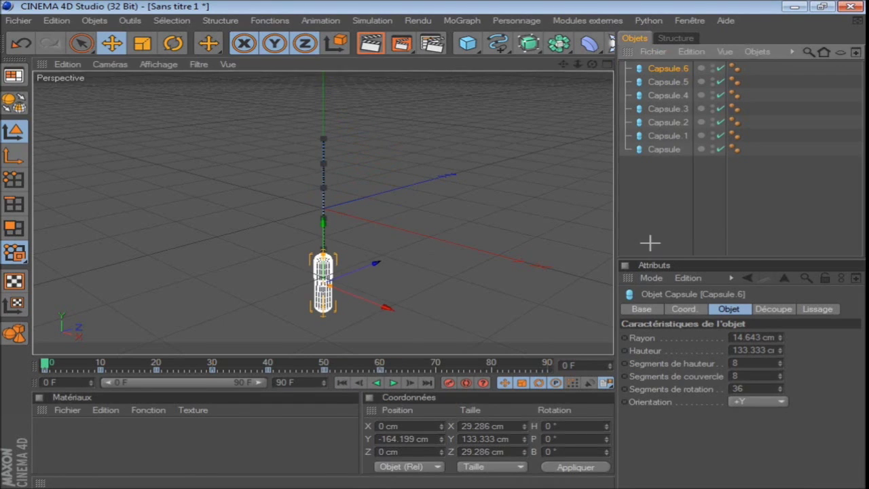
key("ctrl+shift+a")
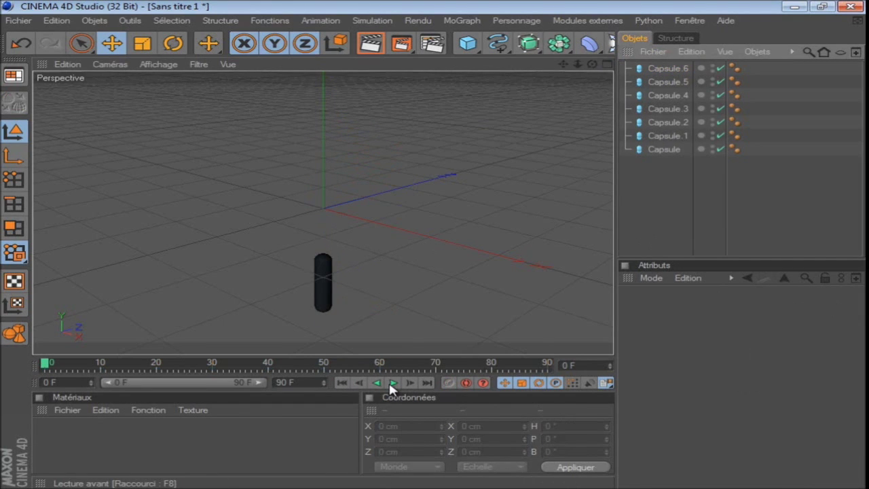
left_click(393, 383)
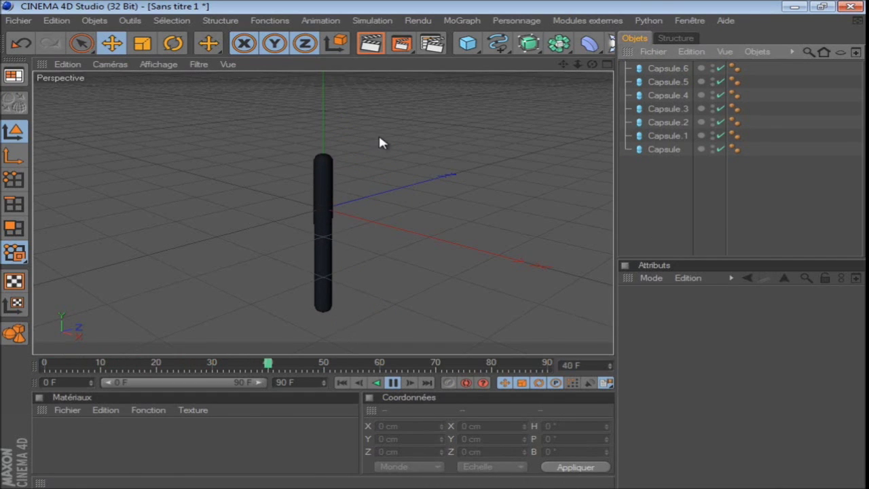
left_click(393, 382)
- Create a new material and set its color to a saturated blue, RGB 0, 101, 244
left_click_drag(592, 64, 432, 249)
double_click(76, 429)
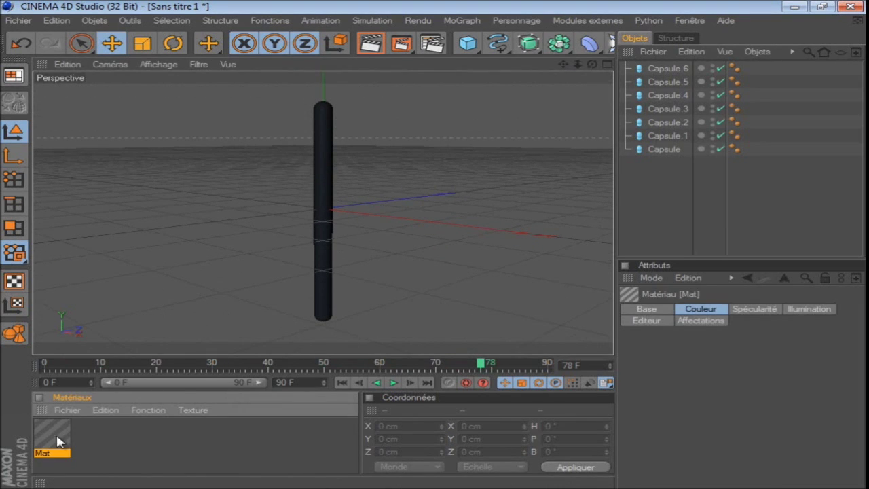
double_click(68, 437)
left_click(789, 94)
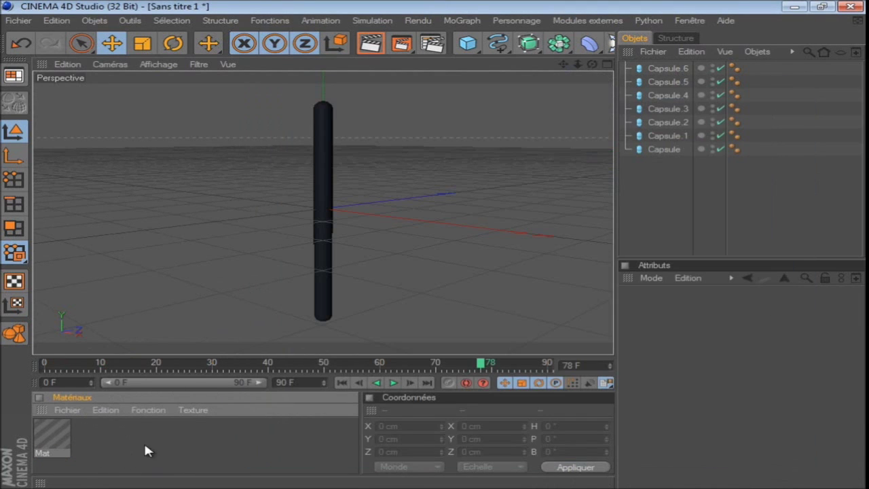
double_click(52, 435)
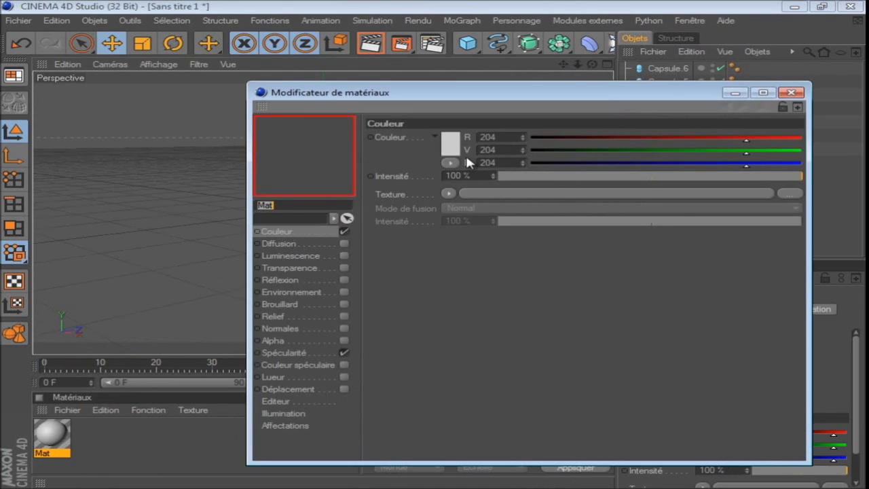
left_click(450, 144)
left_click_drag(534, 88, 501, 88)
mouse_move(454, 106)
left_mouse_down()
mouse_move(468, 104)
mouse_move(461, 99)
left_mouse_up()
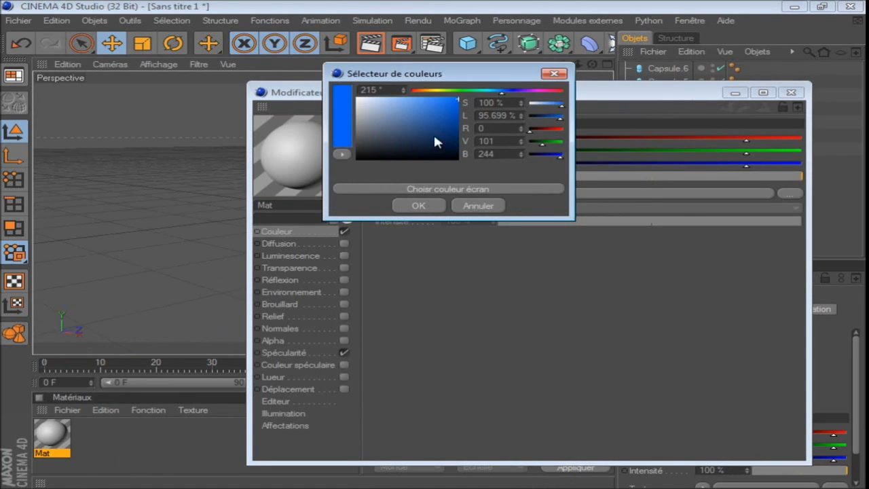
left_click(424, 198)
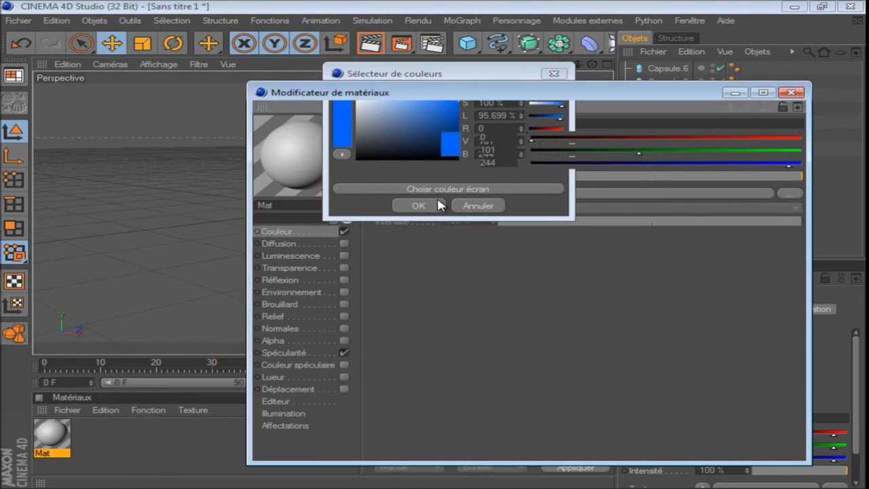
left_click(791, 93)
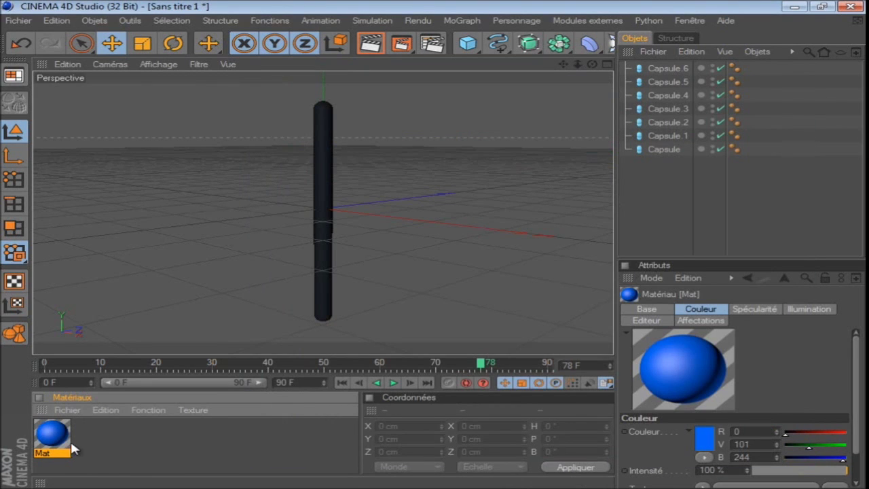
- Apply the blue material to all seven capsules and play the animation from frame 0
left_click_drag(666, 158, 747, 154)
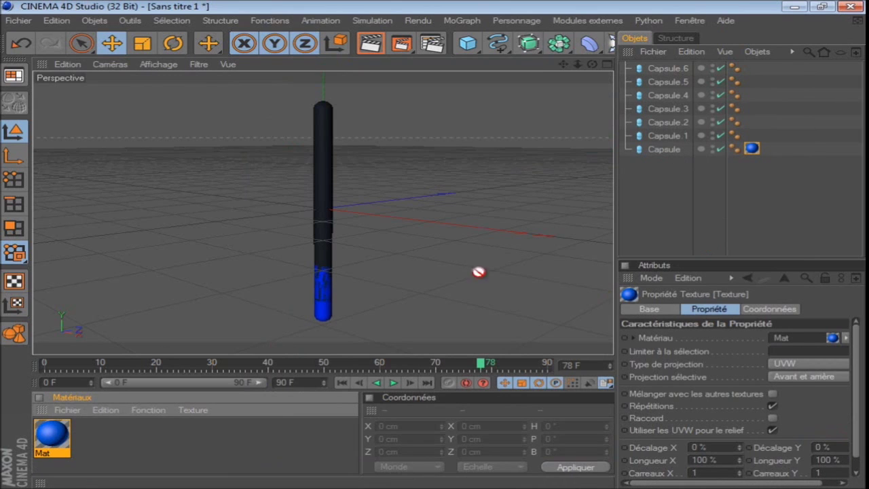
left_click_drag(653, 129, 676, 140)
left_click_drag(389, 240, 713, 110)
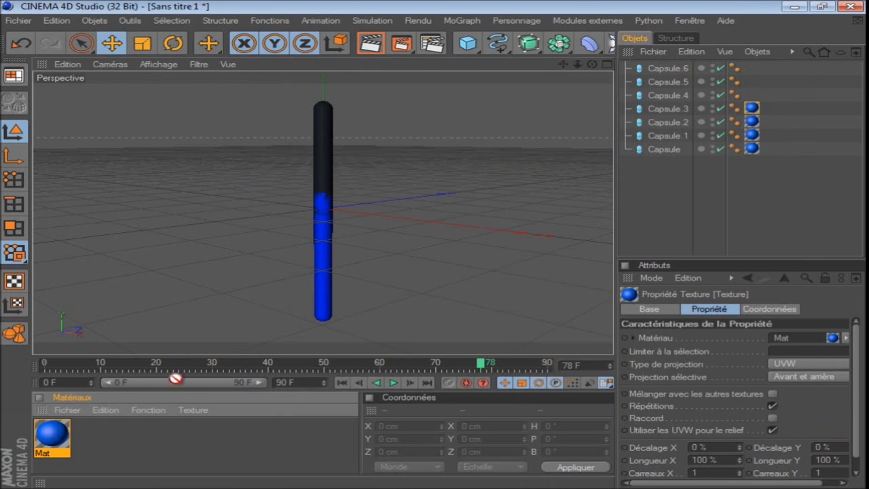
left_click_drag(623, 129, 669, 95)
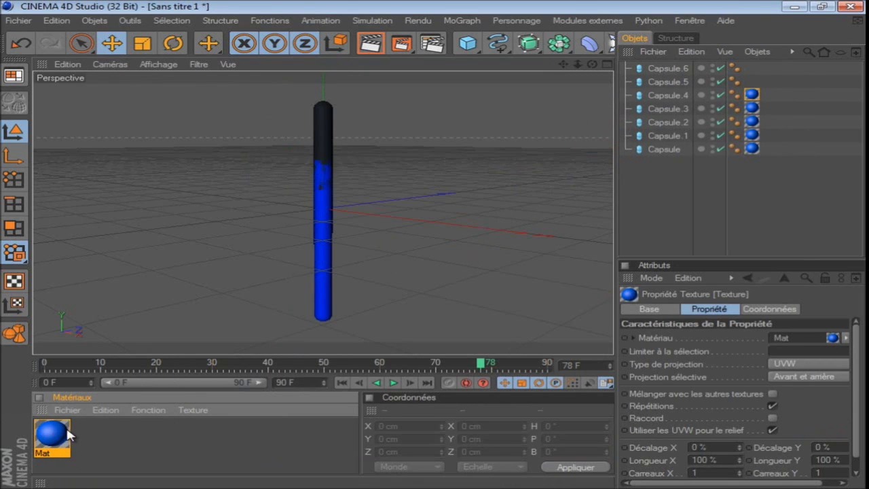
left_click_drag(683, 78, 682, 80)
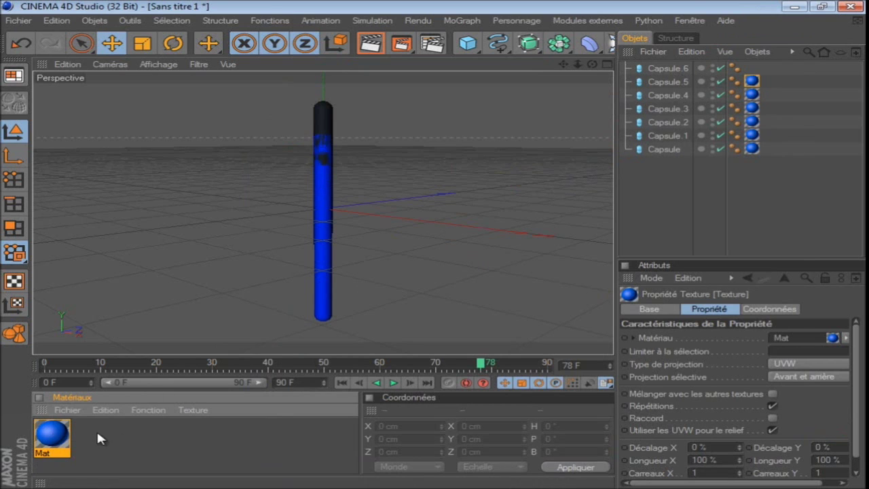
left_click_drag(610, 64, 683, 62)
left_click(342, 380)
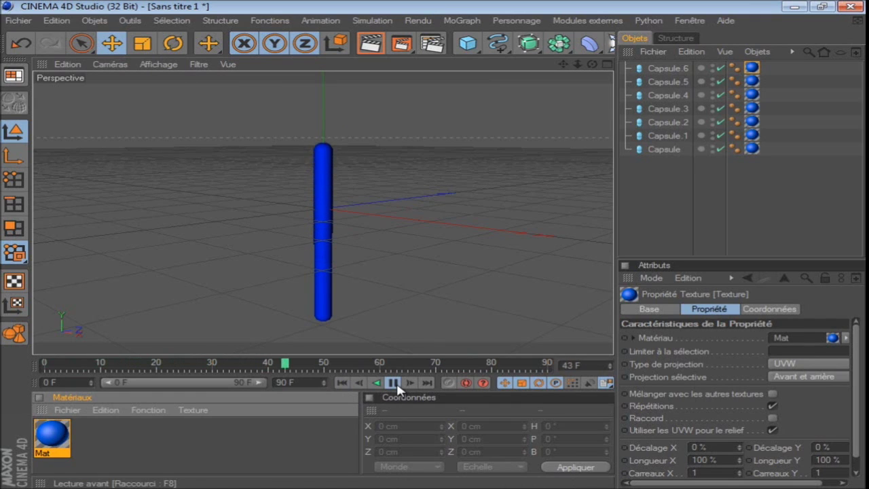
left_click(395, 381)
- Add a new Capsule primitive around the bar and stretch it to about 524 cm height, keeping the 50 cm radius
left_click(467, 43)
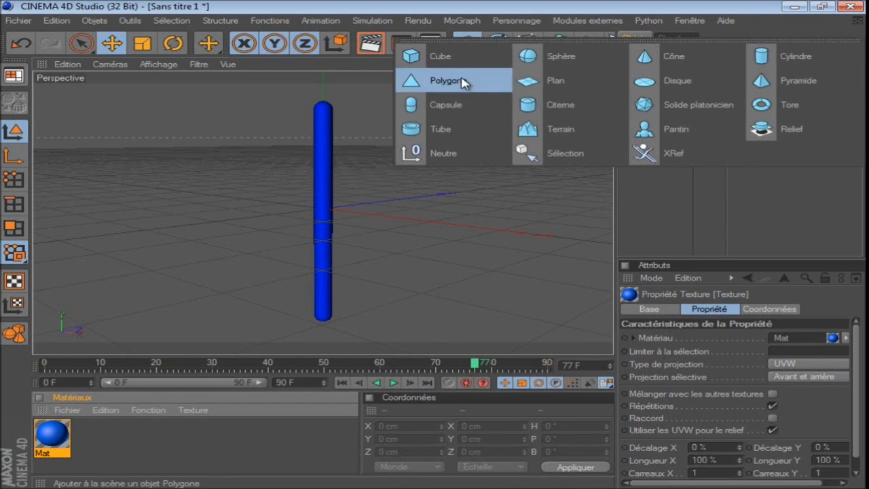
left_click(445, 106)
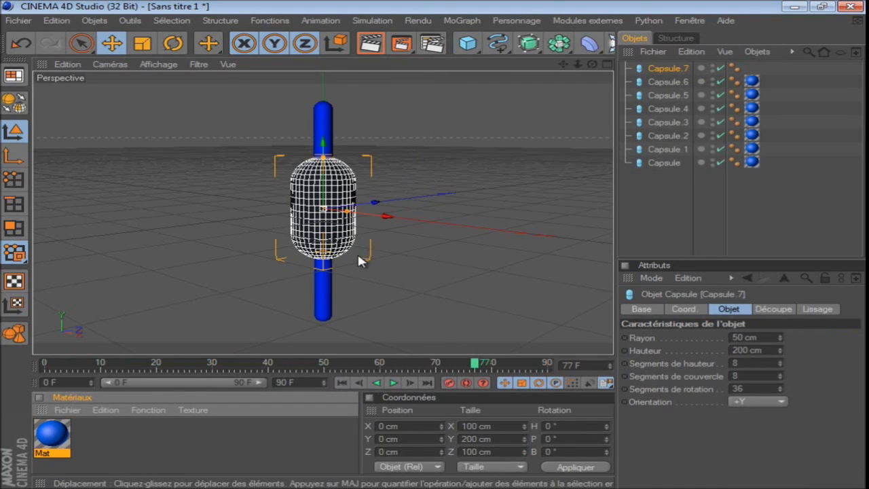
left_click_drag(330, 166, 436, 253)
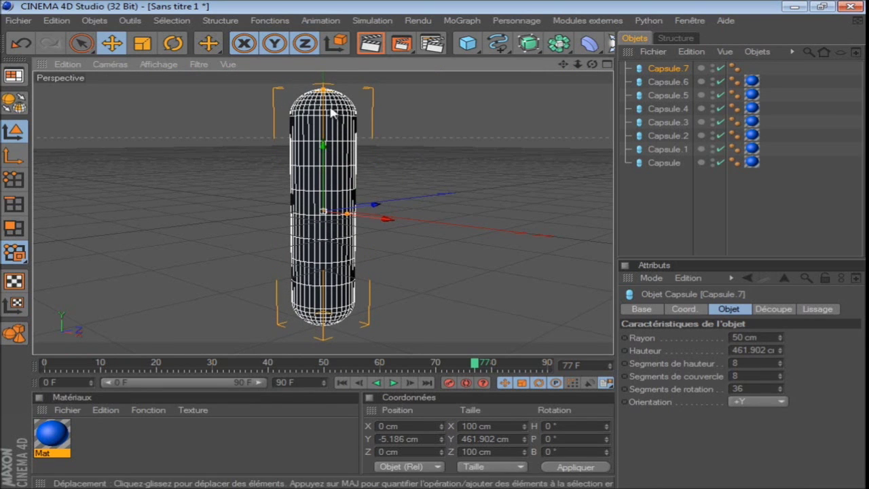
left_click_drag(325, 90, 432, 246)
- Move the large capsule to about X -41, Y -17, Z 48 cm so it encloses the blue bar
left_click_drag(578, 65, 387, 256)
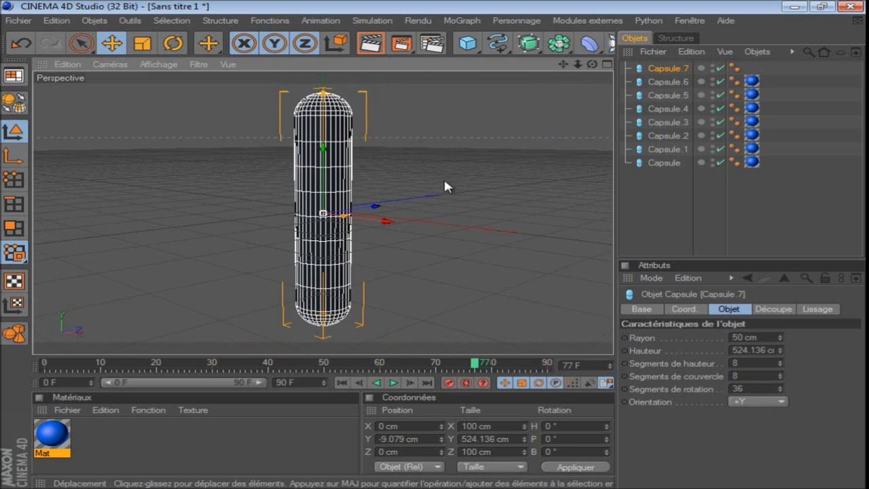
left_click_drag(362, 212, 387, 222)
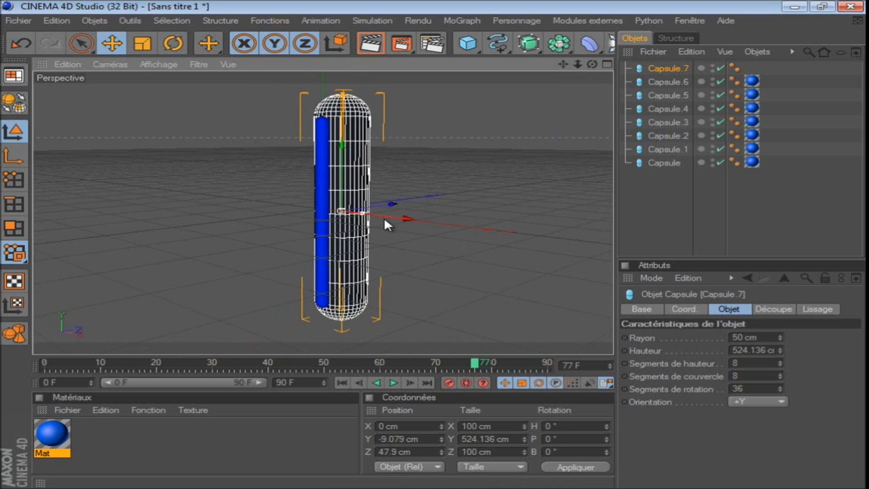
left_click_drag(423, 246, 432, 245)
mouse_move(326, 145)
left_mouse_down()
mouse_move(433, 245)
mouse_move(326, 149)
left_mouse_up()
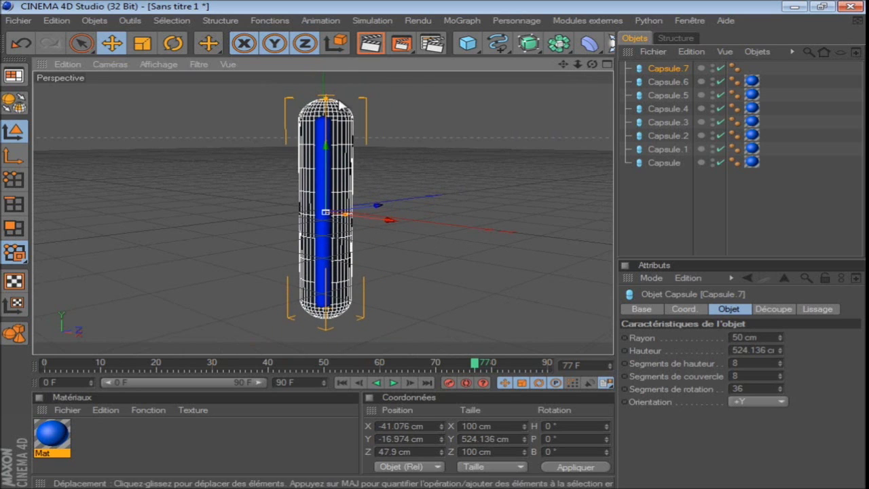
- Enlarge the outer capsule to about 587 cm height and 63 cm radius and lower it to about Y -26 cm
mouse_move(326, 102)
left_mouse_down()
mouse_move(433, 243)
mouse_move(326, 102)
left_mouse_up()
left_click_drag(326, 143, 432, 246)
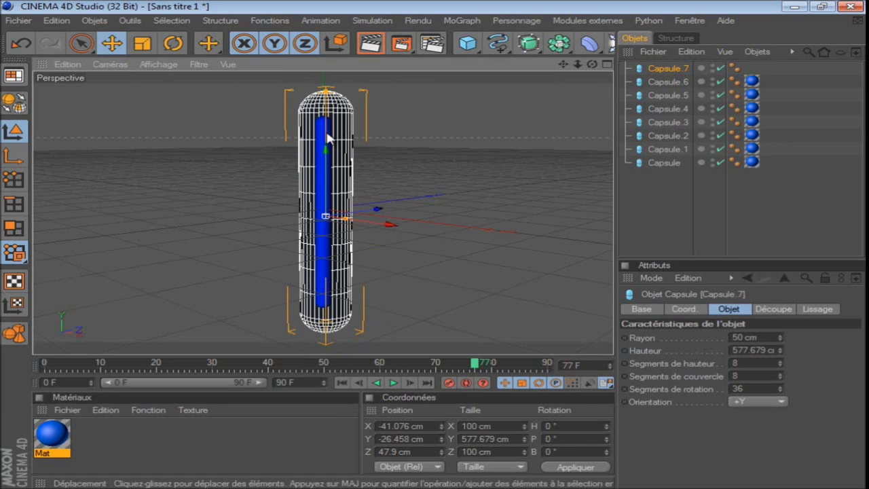
left_click_drag(432, 243, 431, 244)
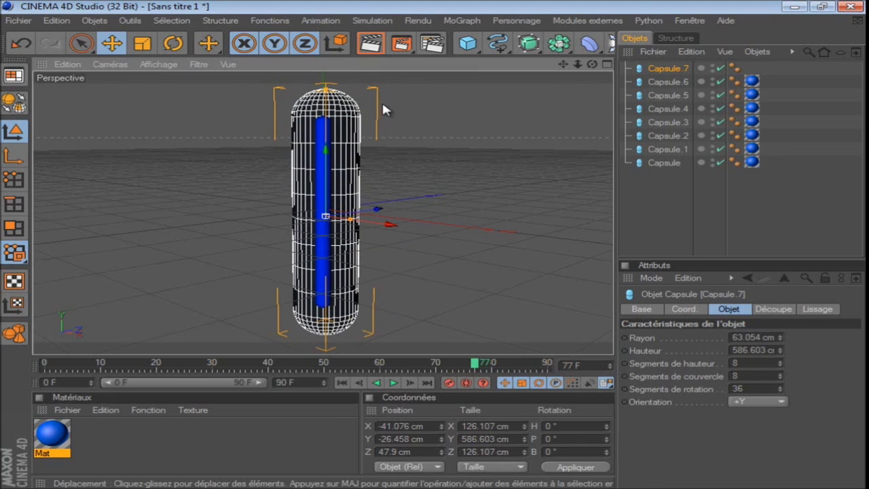
- Create a new white material, RGB 255, 255, 255, and apply it to the large outer capsule
double_click(94, 426)
double_click(52, 435)
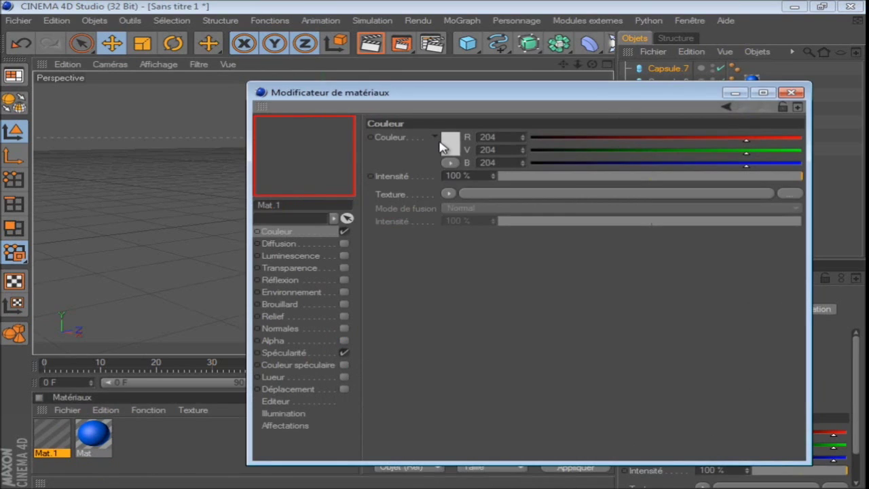
left_click(441, 146)
left_click_drag(451, 141, 290, 98)
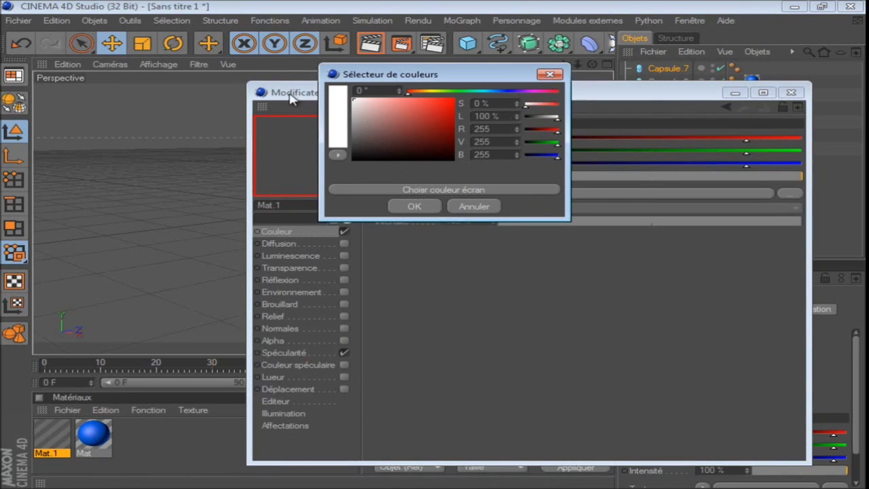
left_click(413, 206)
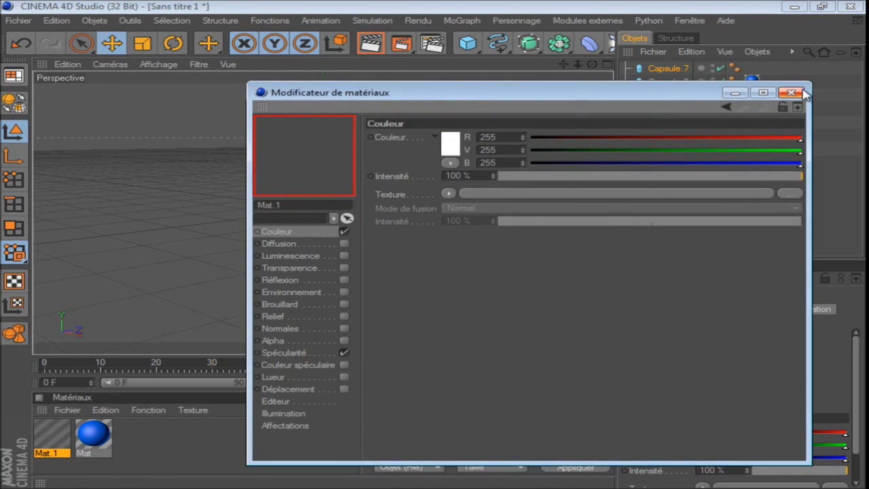
left_click(790, 91)
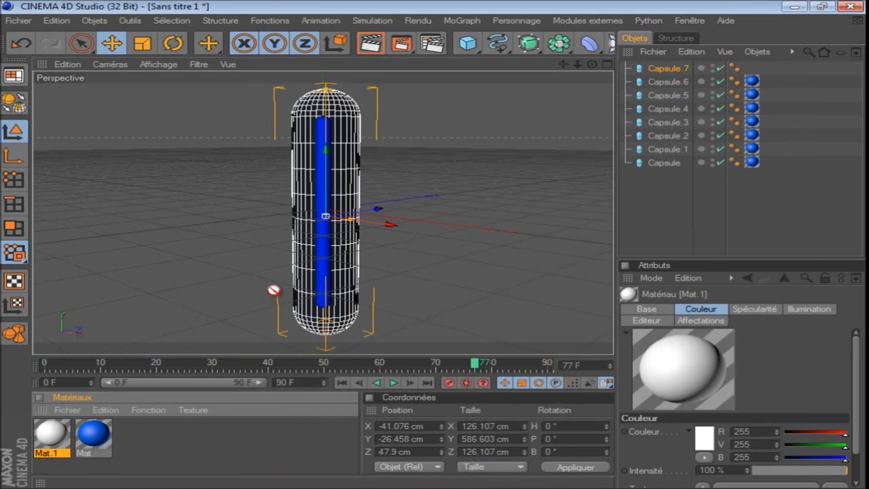
left_click_drag(303, 297, 304, 295)
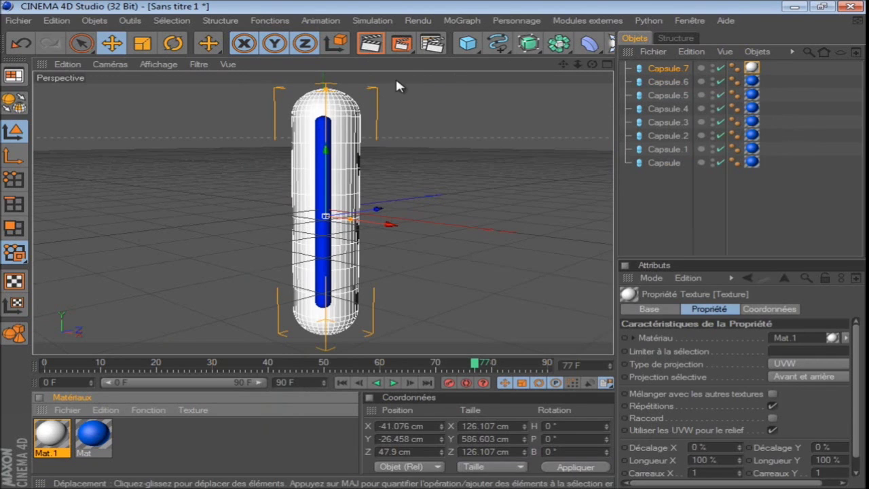
- Add a MoGraph text object reading "100%" with a height of 35 cm
left_click(460, 22)
left_click(475, 167)
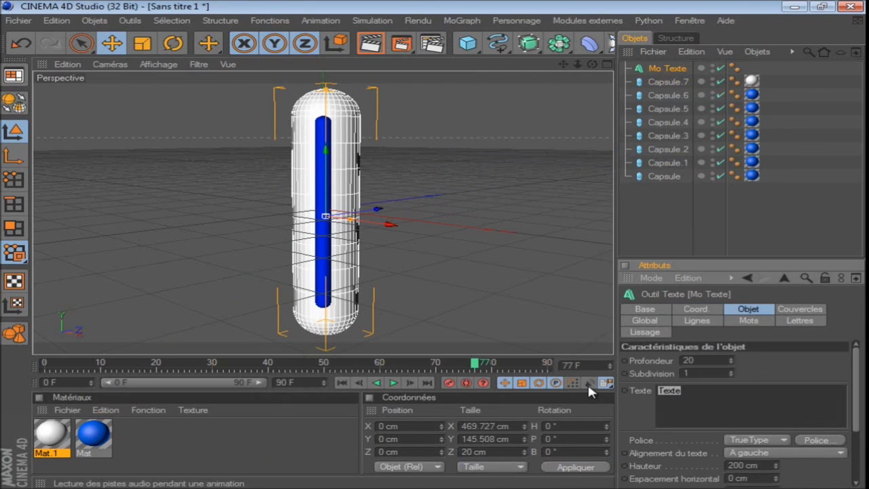
key("BackSpace")
key("Caps_Lock")
type("100%")
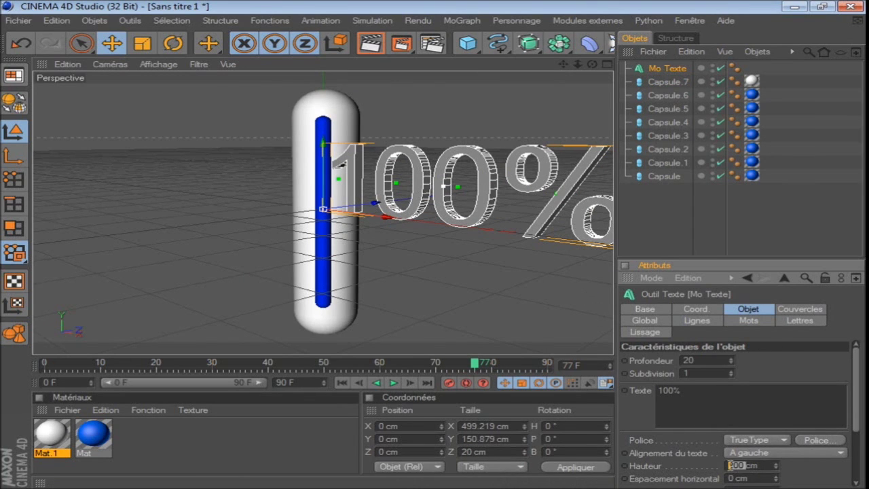
key("Caps_Lock")
type("3")
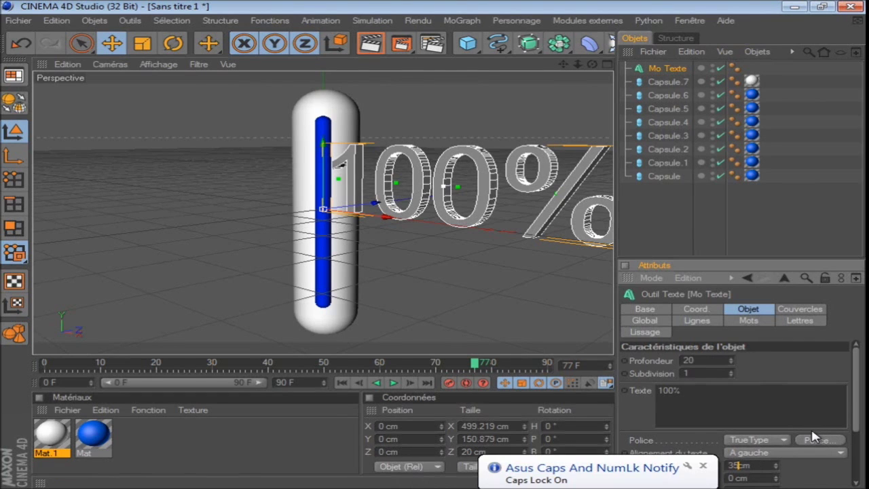
type("5")
key("Return")
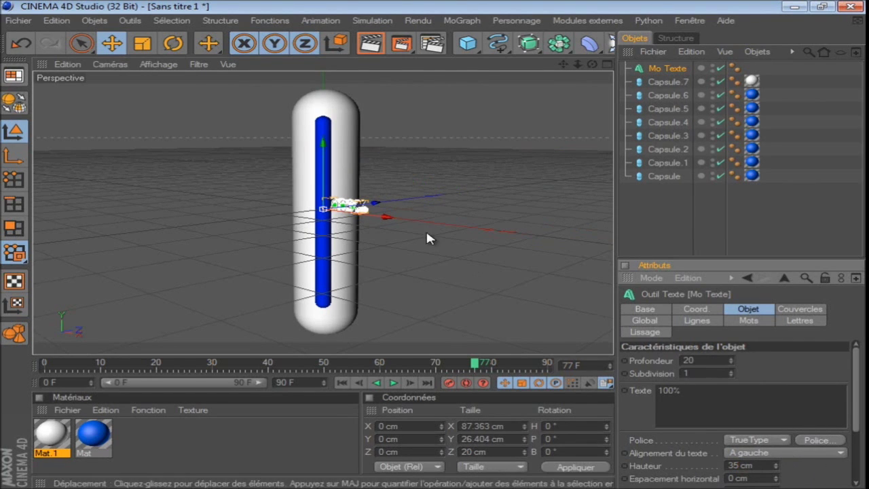
- Rotate the 100% text to about 53° heading, move it to about X -22, Y 212, Z -29 cm at the capsule's upper end, and preview-render
left_click(173, 44)
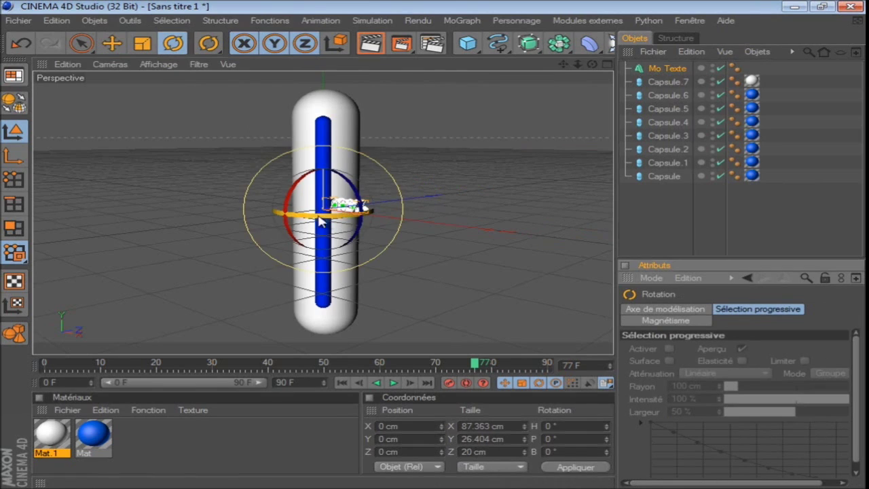
left_click_drag(381, 217, 343, 217)
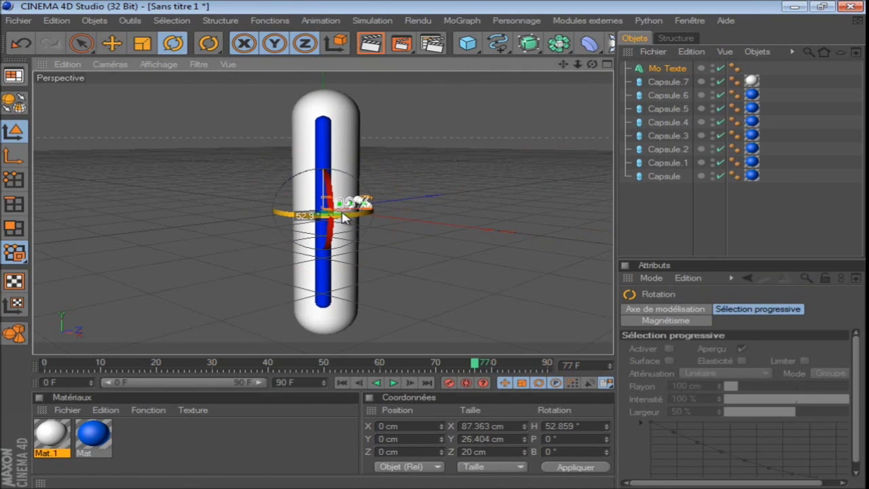
left_click(81, 43)
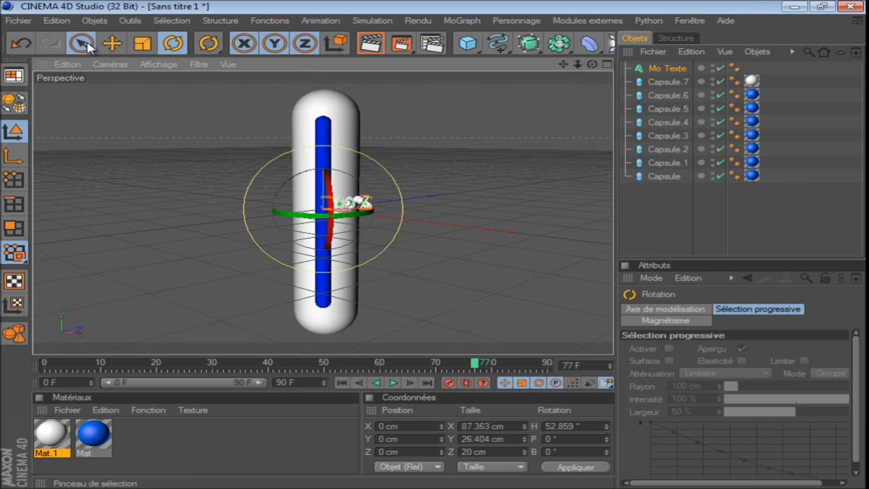
left_click_drag(367, 208, 435, 249)
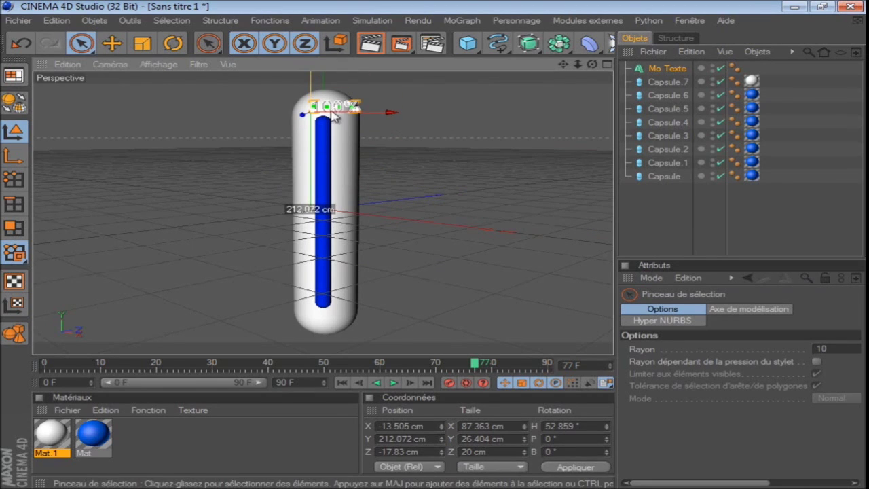
left_click_drag(371, 110, 435, 249)
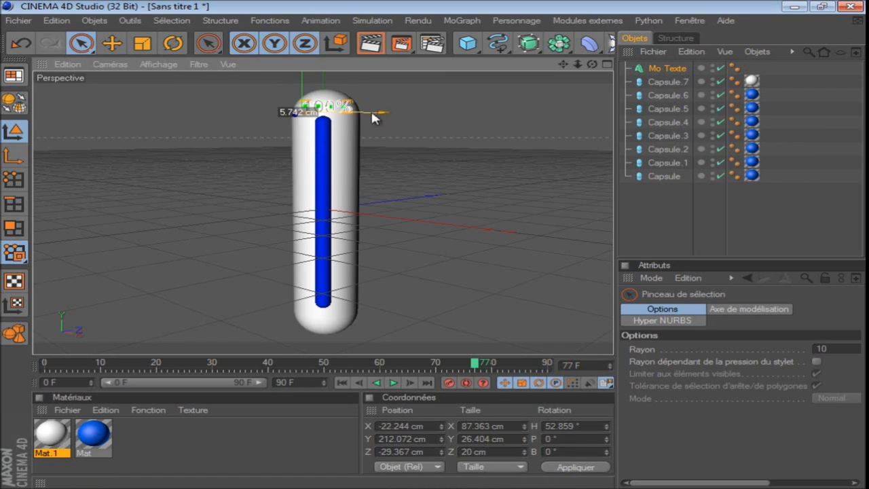
left_click(365, 50)
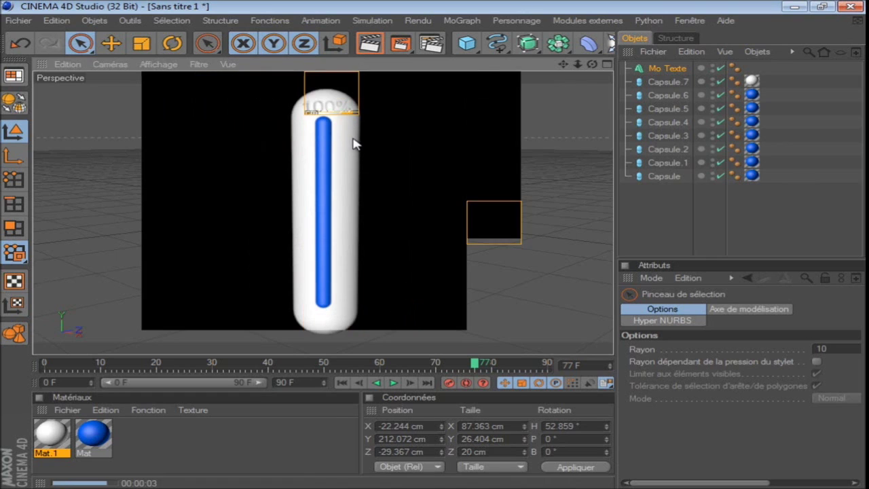
- Create a new black material, RGB 0, 0, 0, apply it to the 100% text and render the view
left_click(120, 436)
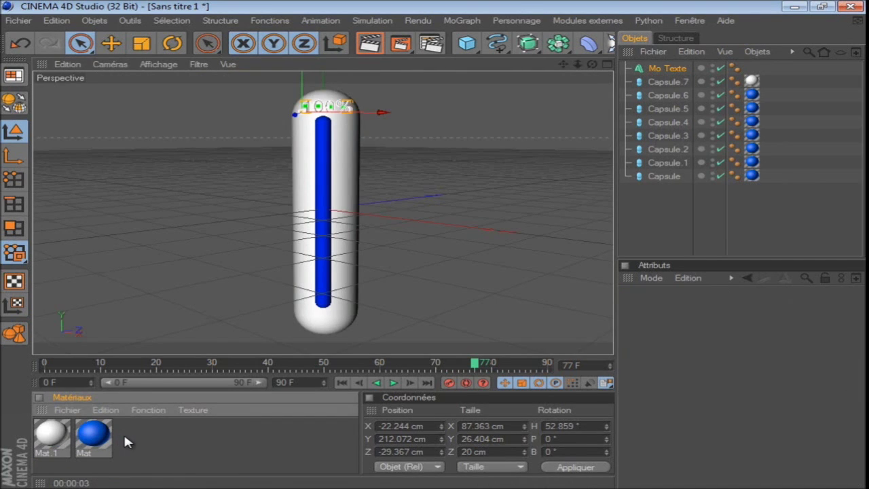
double_click(123, 432)
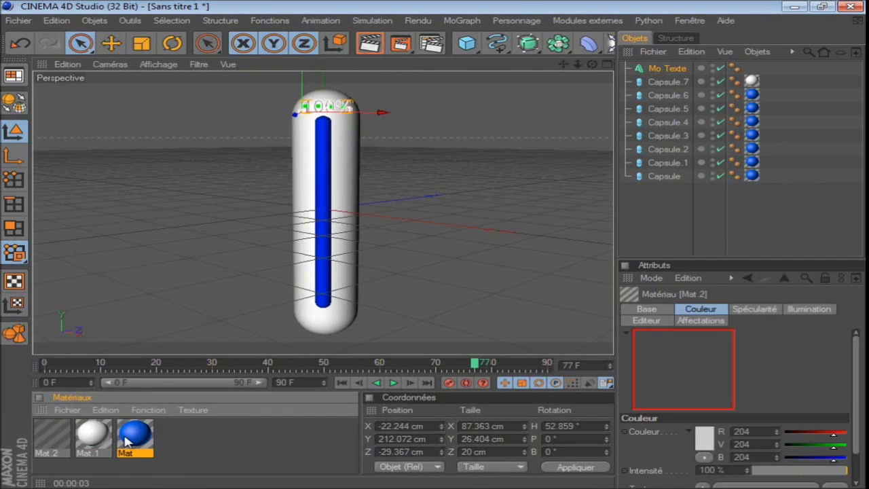
double_click(63, 429)
left_click(451, 143)
left_click_drag(454, 141, 399, 162)
left_click(424, 208)
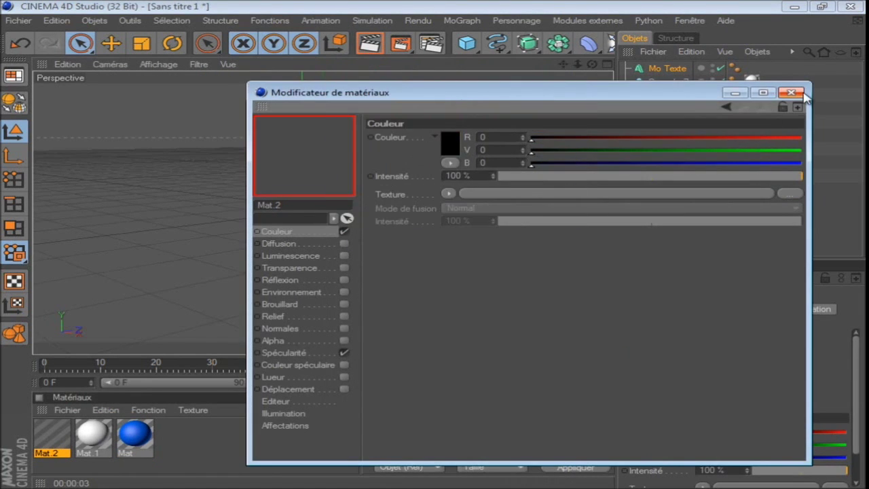
left_click(796, 93)
left_click_drag(638, 94, 669, 69)
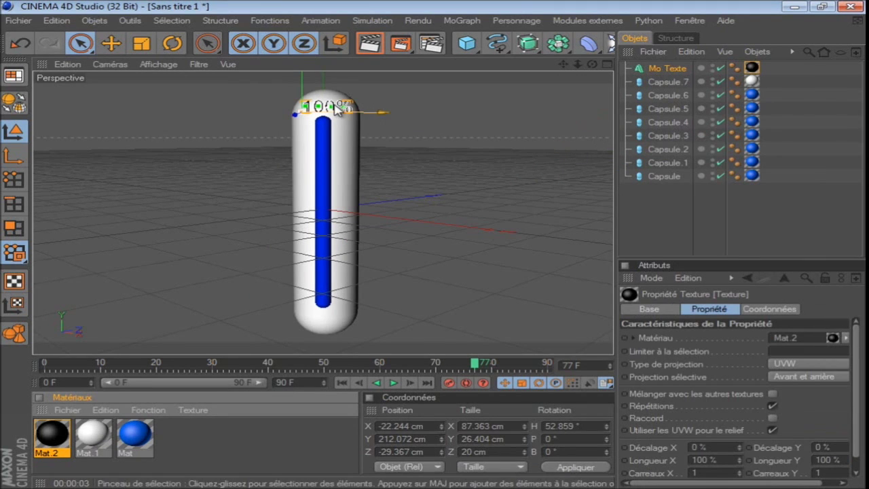
left_click(369, 43)
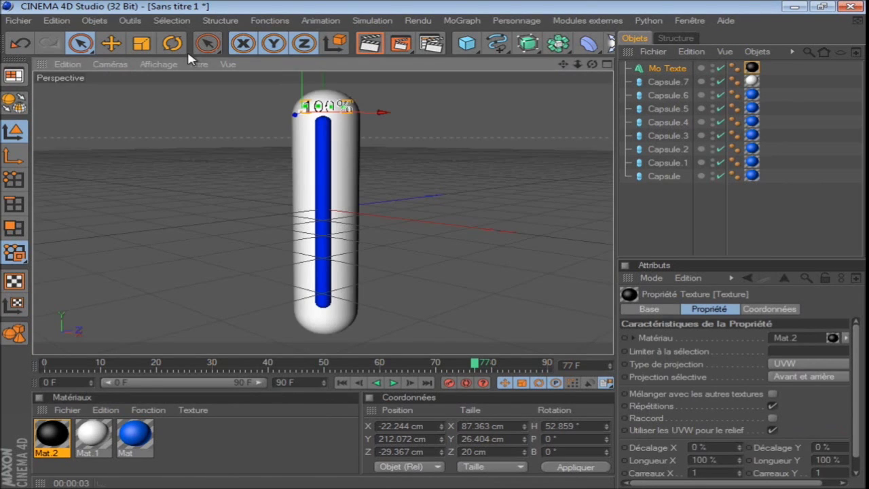
- Tilt the 100% text to about 1.6° pitch and shift it forward to about X -19, Y 212, Z -32 cm
left_click(175, 43)
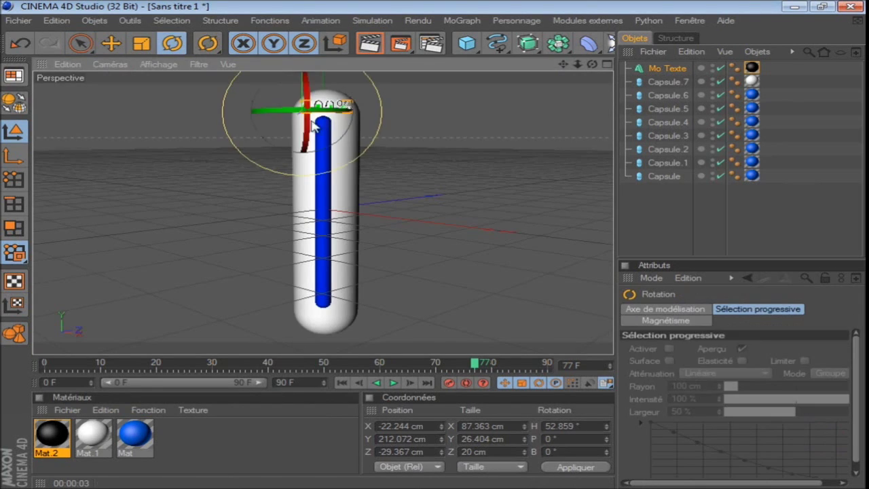
mouse_move(303, 103)
left_mouse_down()
mouse_move(307, 93)
mouse_move(309, 116)
mouse_move(306, 103)
left_mouse_up()
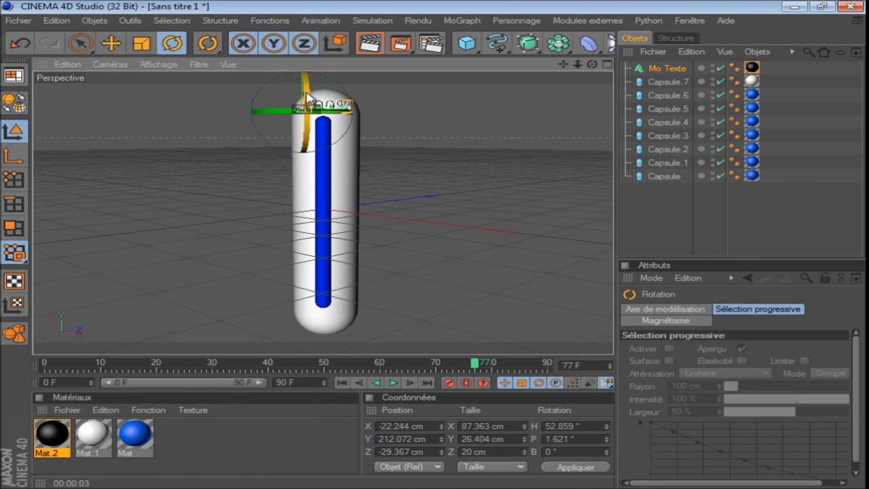
left_click(371, 45)
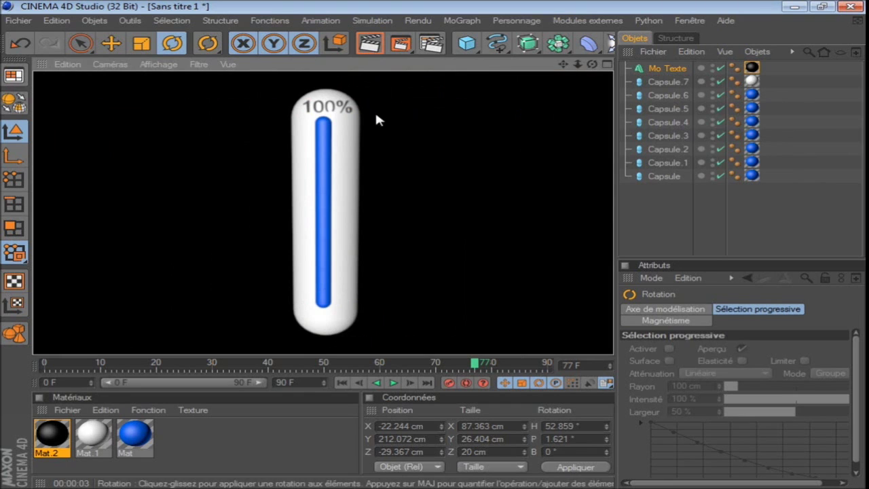
left_click(333, 112)
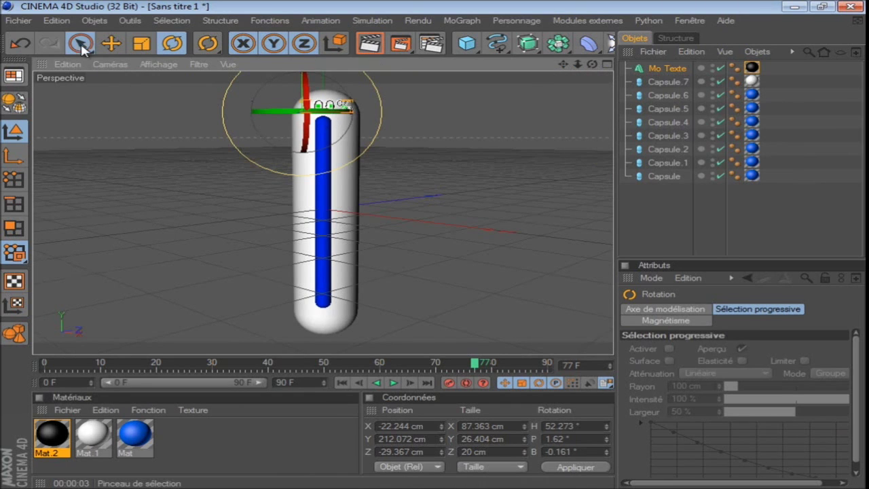
left_click(79, 43)
left_click_drag(292, 115, 436, 241)
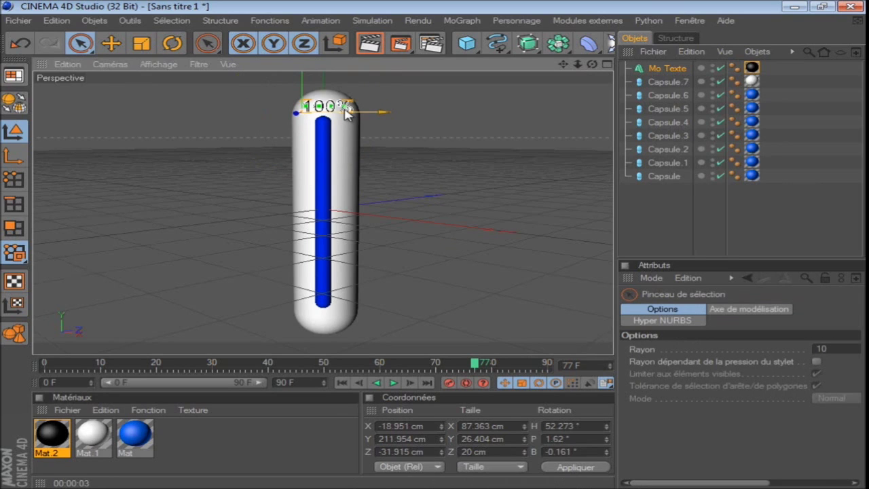
- Duplicate the 100% text object and change the copy's text to "50%"
key("ctrl+v")
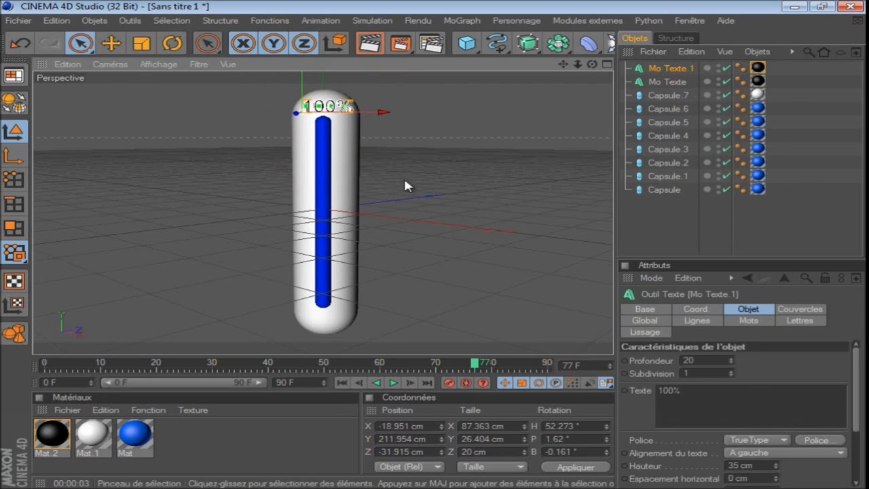
left_click_drag(722, 396, 582, 390)
key("BackSpace")
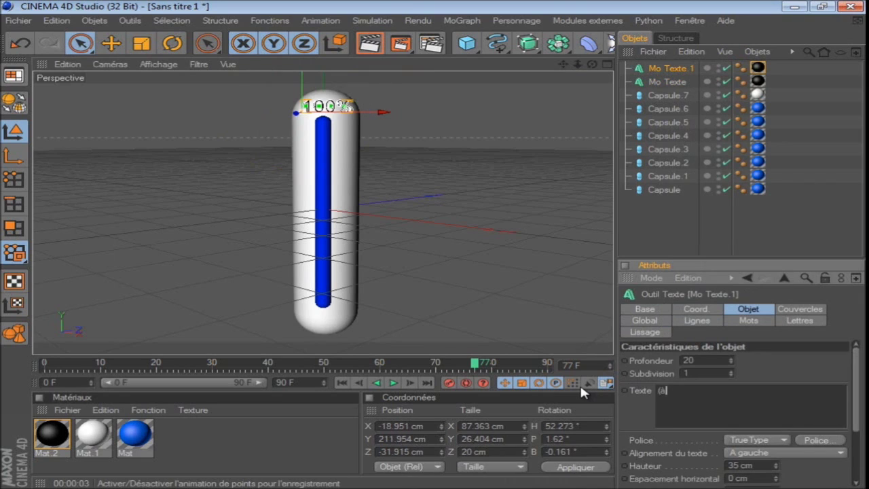
type("50%")
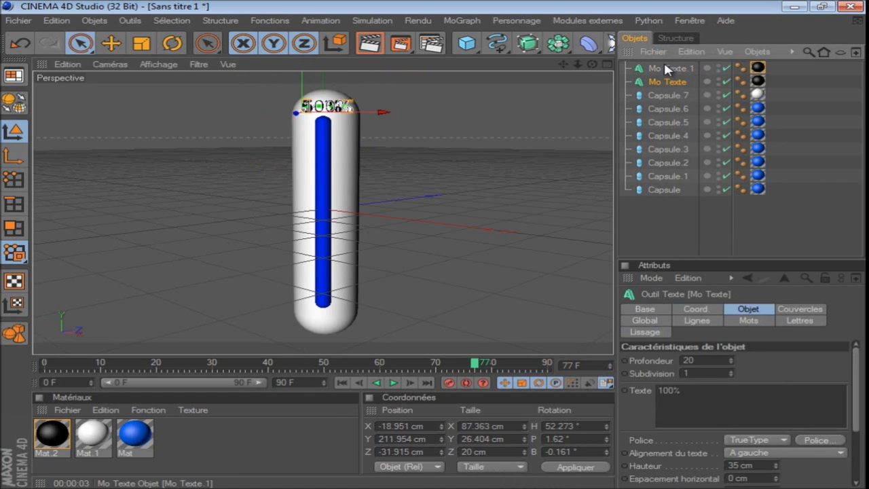
- Move the 50% text below the blue bar to about X -4, Y -261, Z -32 cm and render the view
mouse_move(434, 244)
left_mouse_down()
mouse_move(438, 282)
mouse_move(430, 252)
left_mouse_up()
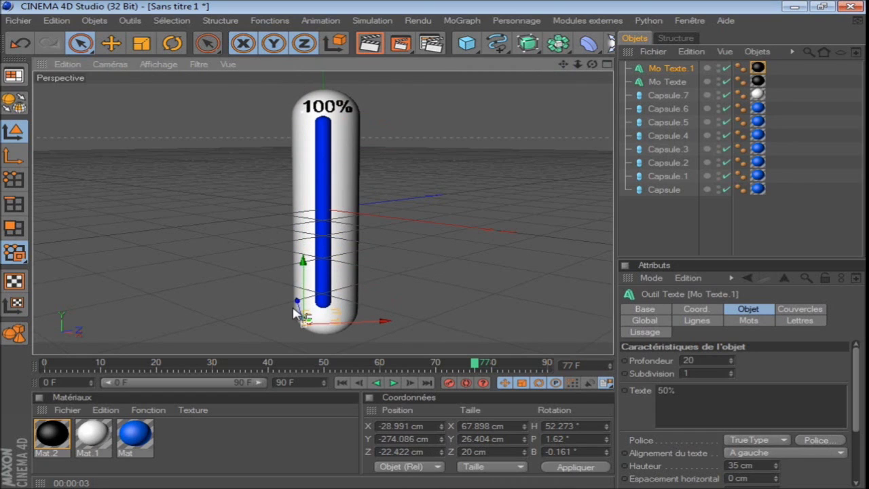
left_click_drag(297, 314, 432, 253)
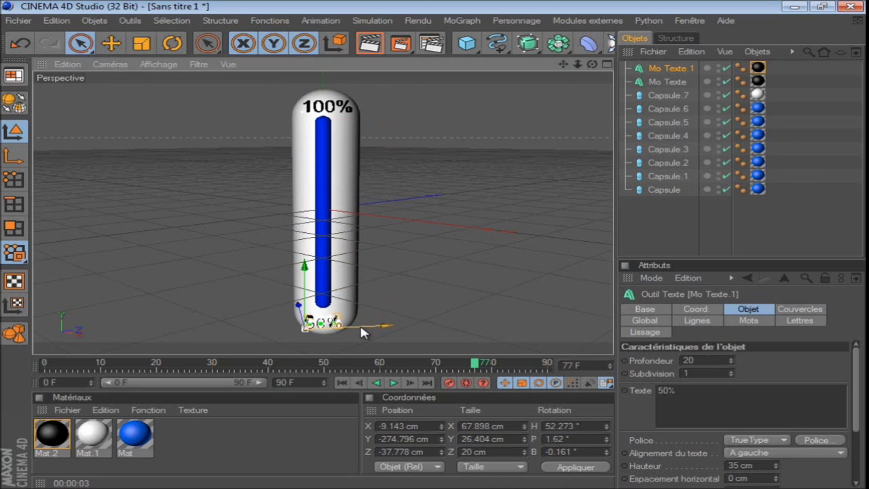
left_click_drag(308, 310, 307, 303)
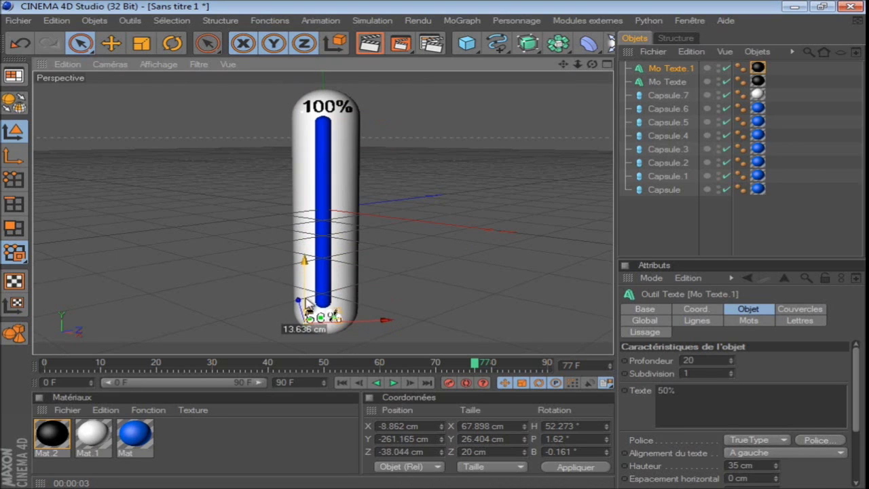
left_click_drag(357, 321, 361, 320)
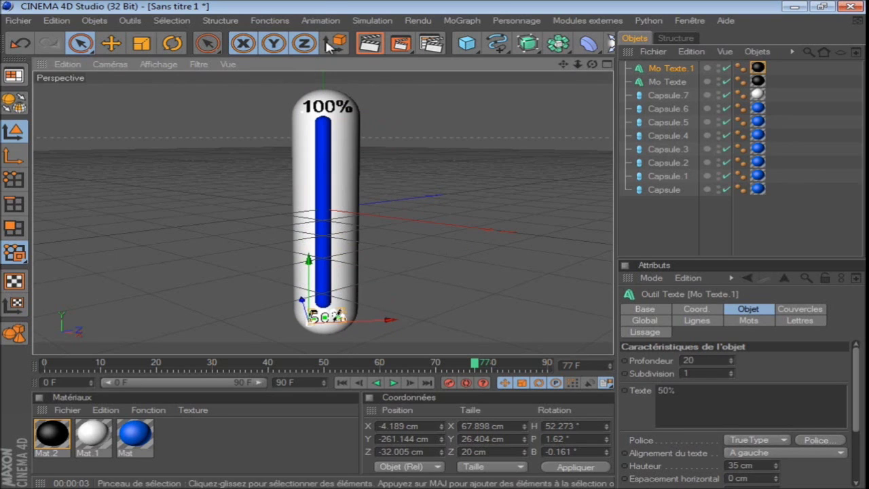
left_click(370, 44)
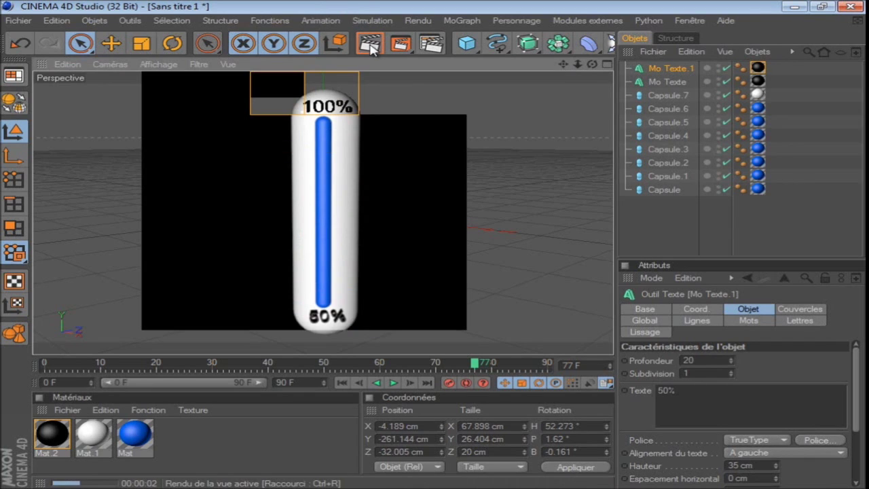
- Tilt the 50% text to about -8.8° pitch so it follows the capsule's lower end, and render the view
left_click(322, 325)
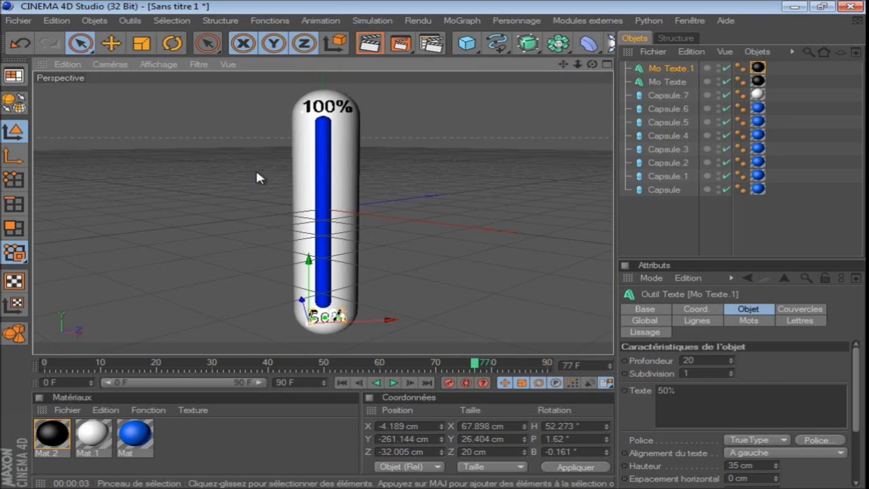
left_click(172, 43)
mouse_move(318, 315)
left_mouse_down()
mouse_move(317, 288)
mouse_move(317, 307)
left_mouse_up()
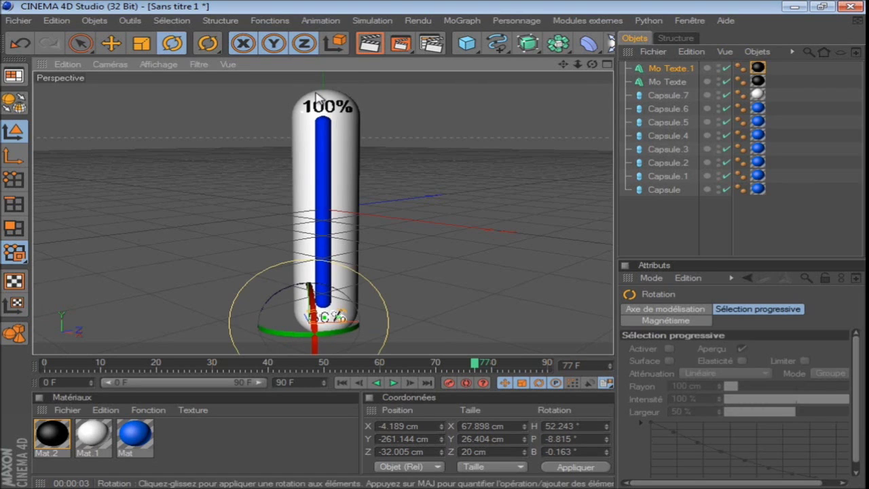
left_click(369, 46)
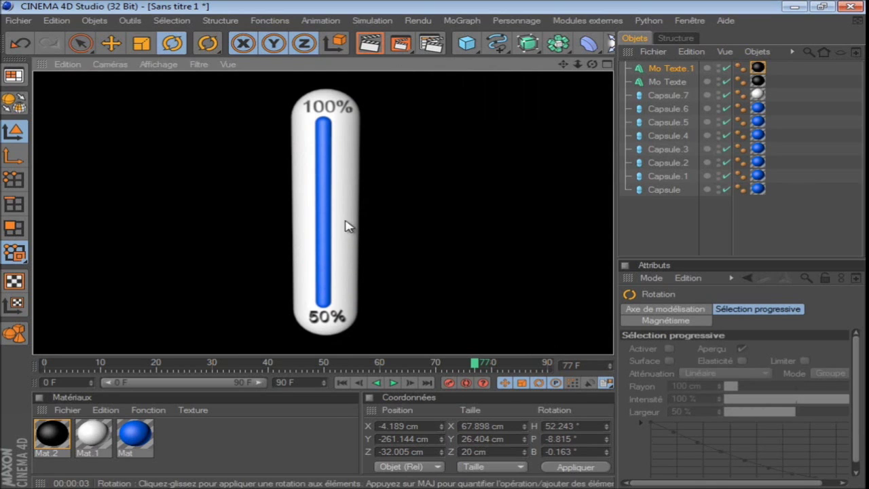
- Render the full animation, frames 0 to 90, at 1280x720 in the picture viewer, and close the viewer and the program
left_click(401, 44)
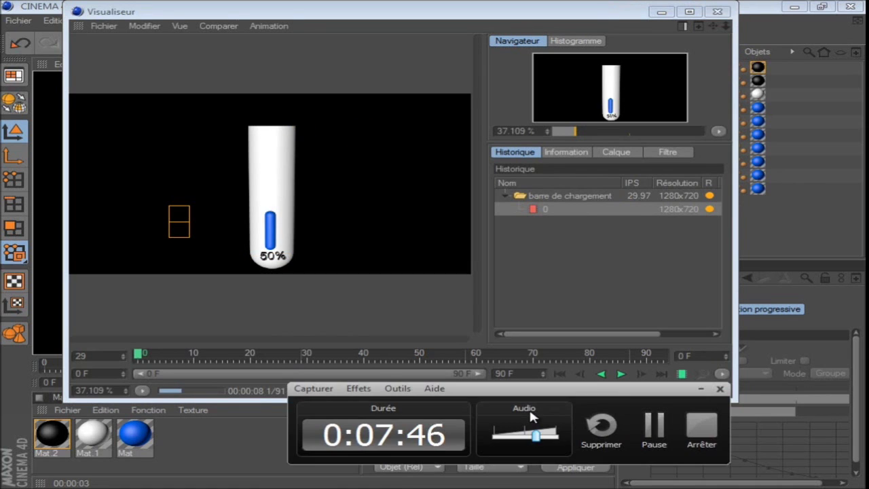
left_click_drag(503, 400, 624, 411)
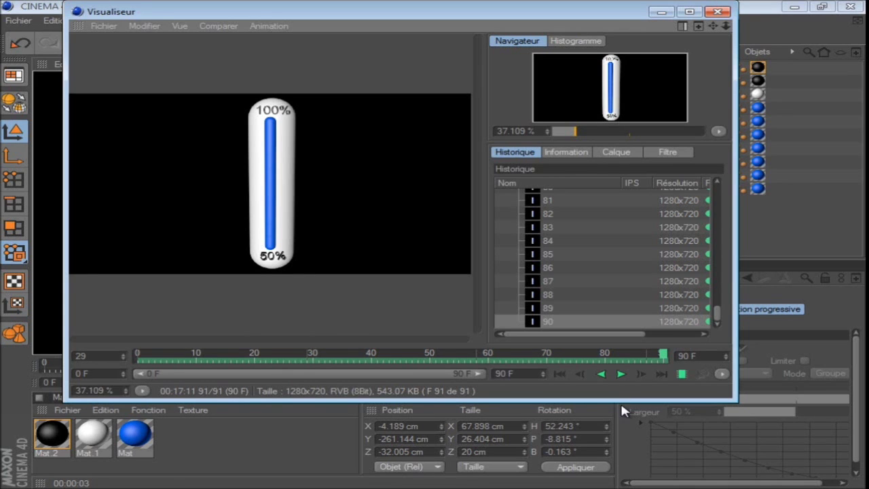
left_click(717, 11)
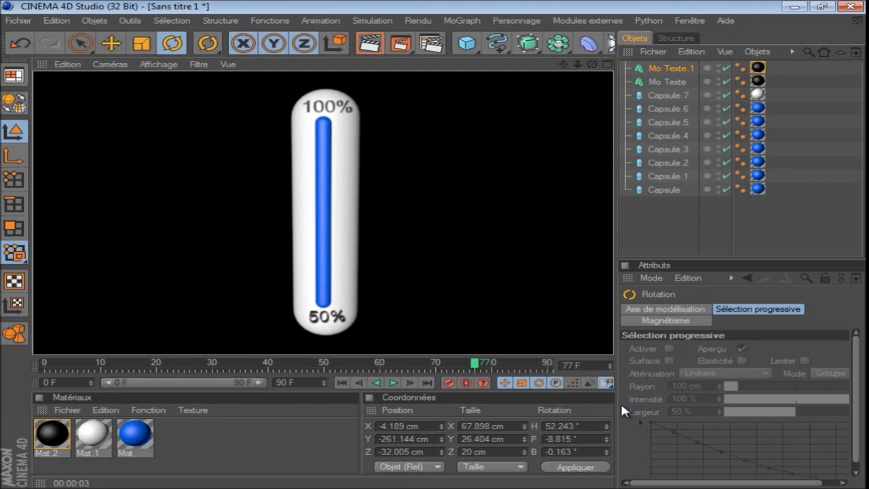
key("alt+F4")
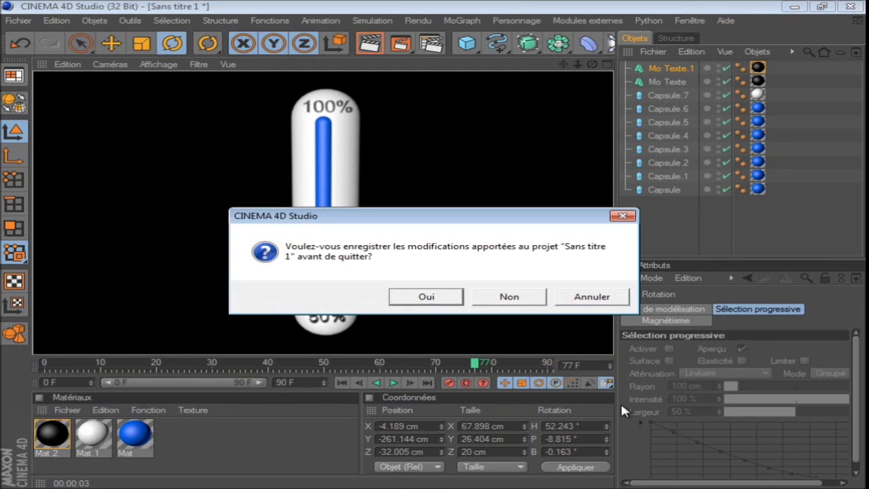